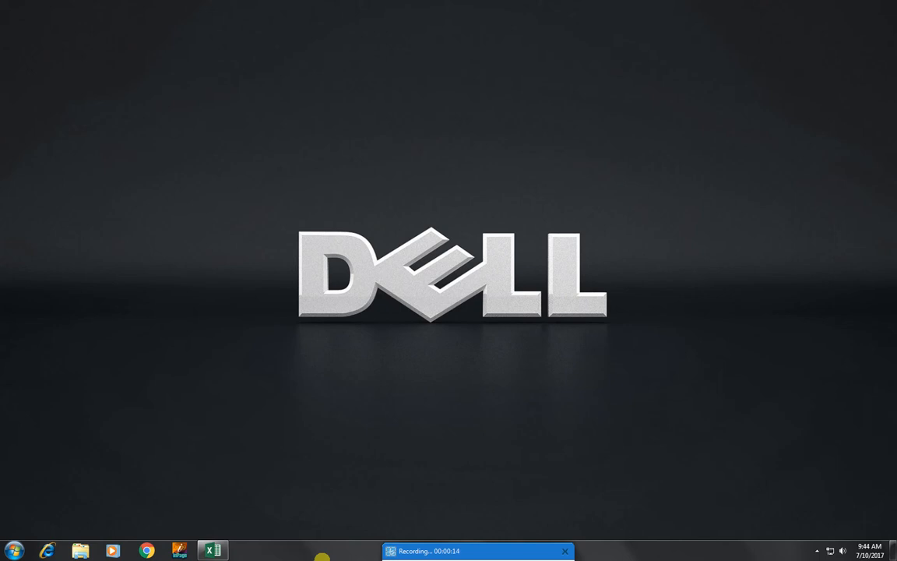
- Switch to the blank Excel workbook and select the range A1:G4
left_click(213, 551)
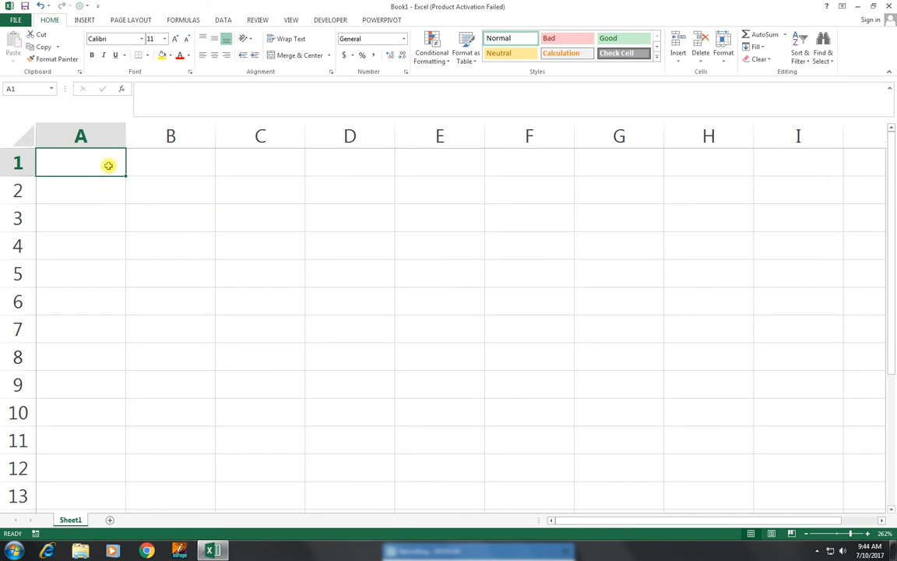
left_click(154, 200)
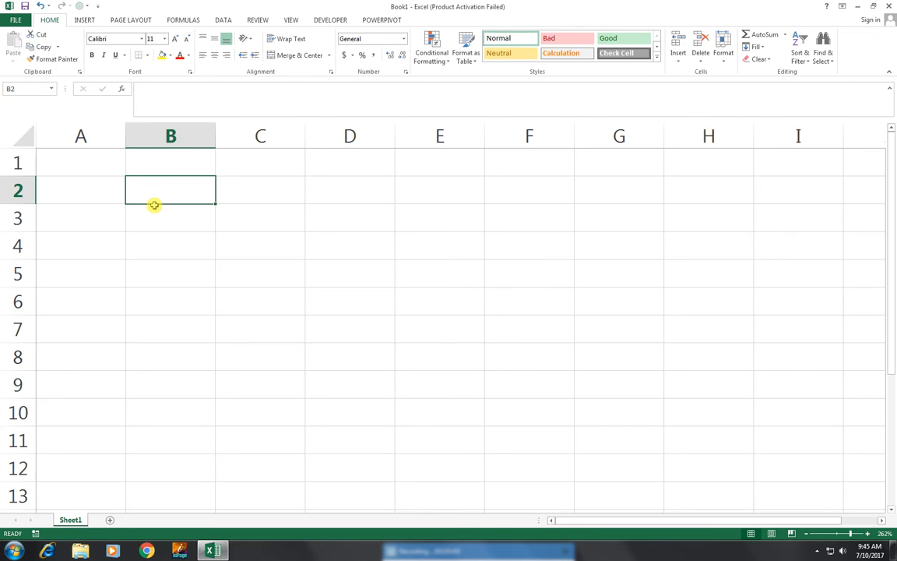
left_click(105, 164)
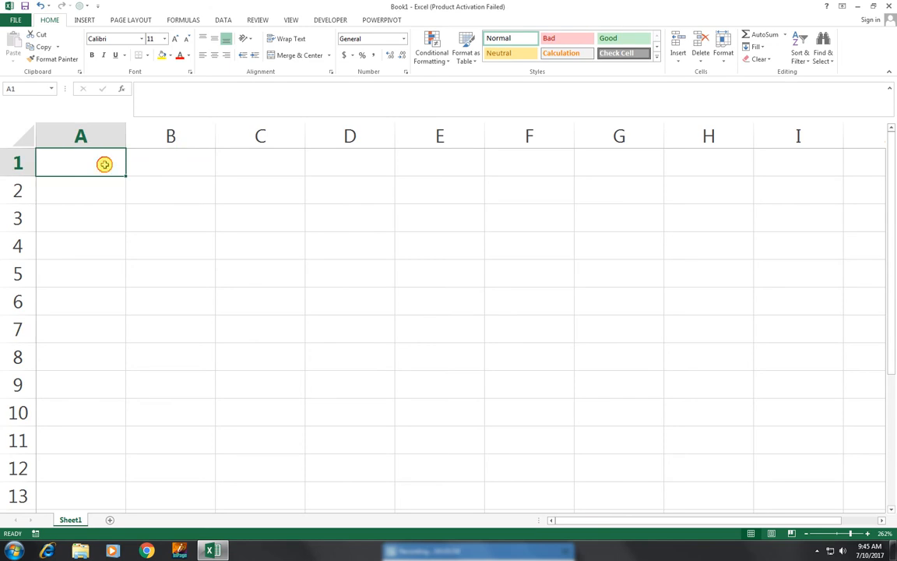
left_click_drag(104, 164, 593, 244)
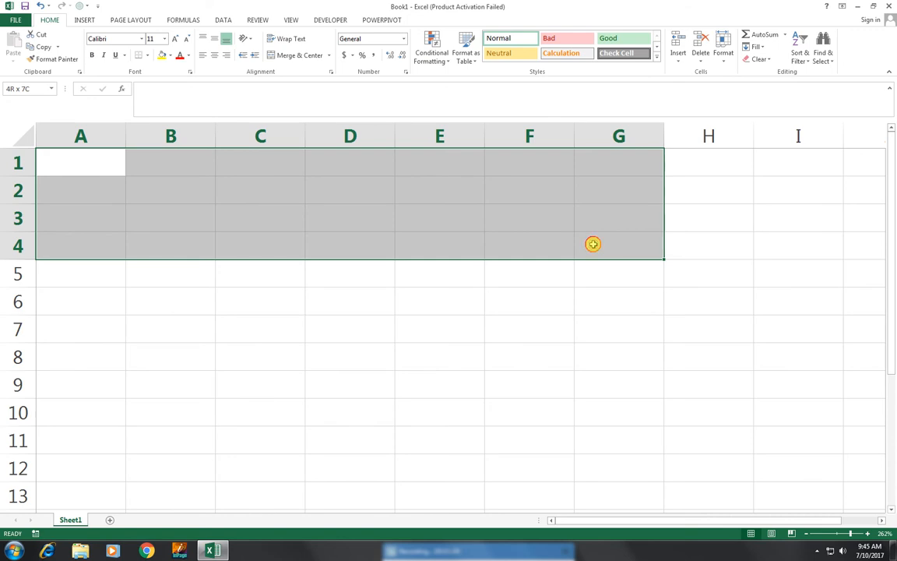
left_click_drag(593, 243, 593, 244)
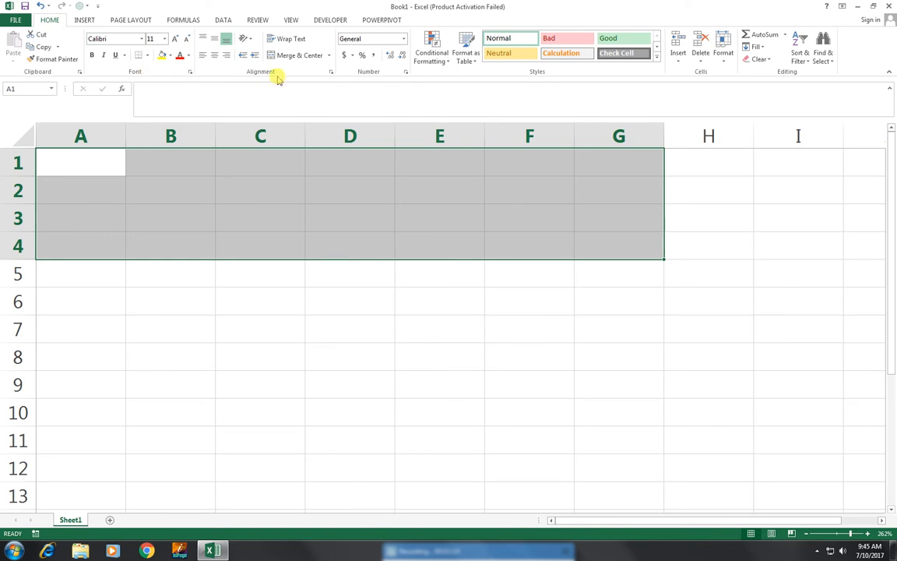
left_click(328, 61)
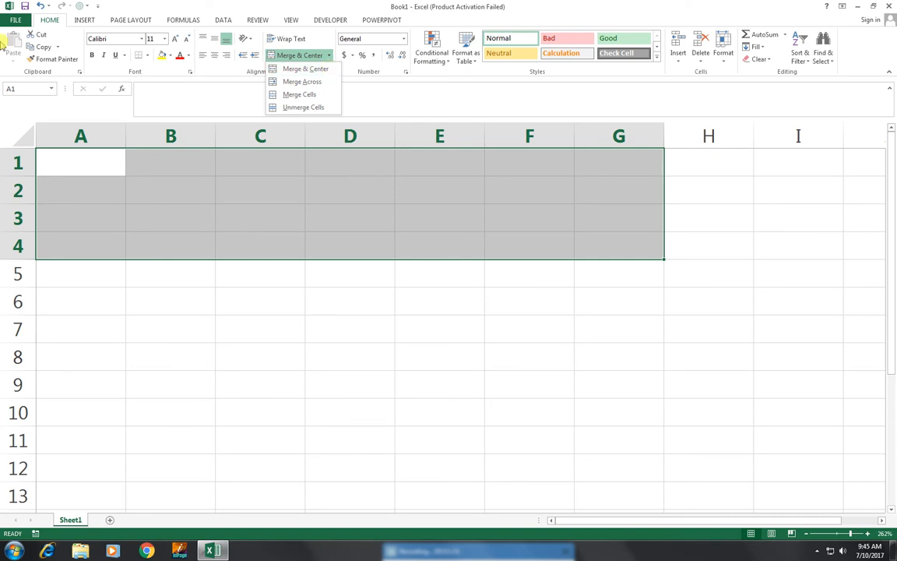
left_click(328, 69)
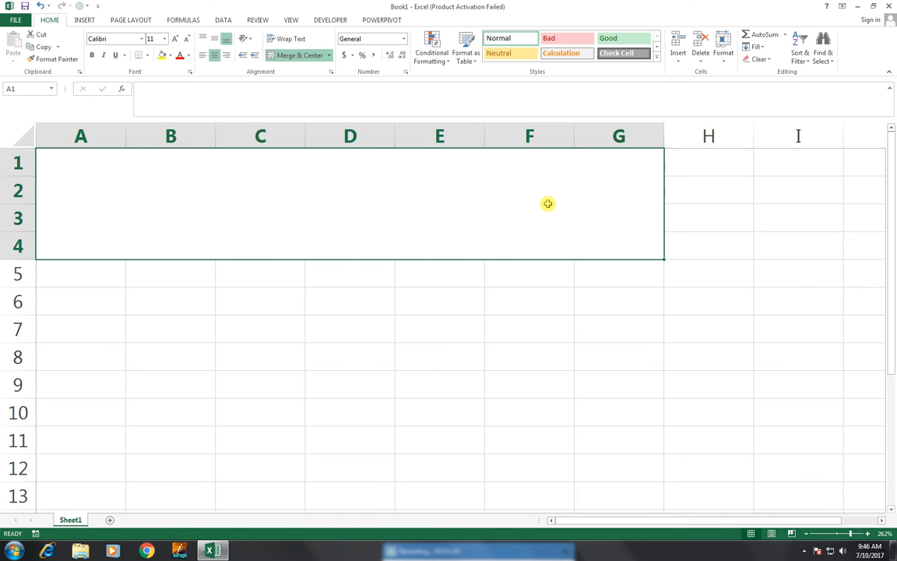
type("atte")
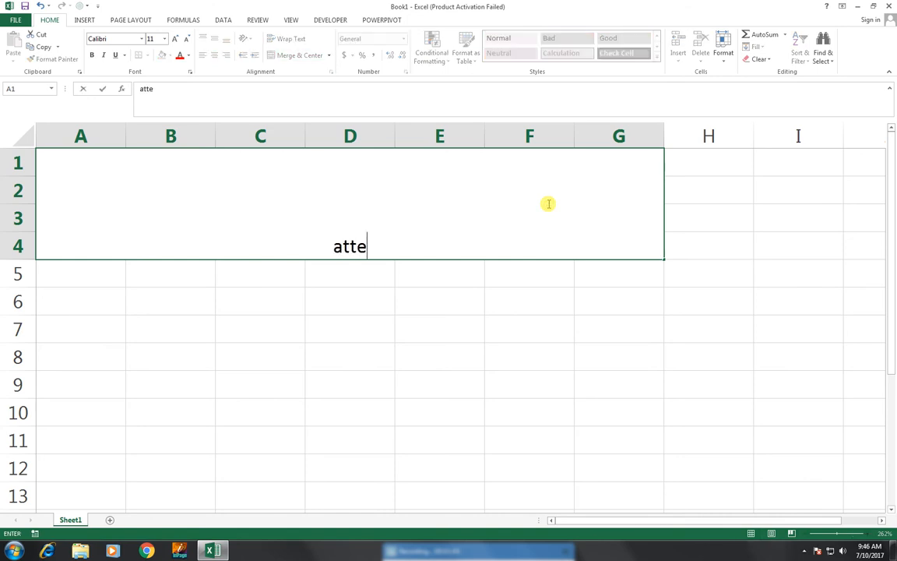
key("BackSpace")
key("BackSpace")
key("BackSpace")
key("BackSpace")
type("A")
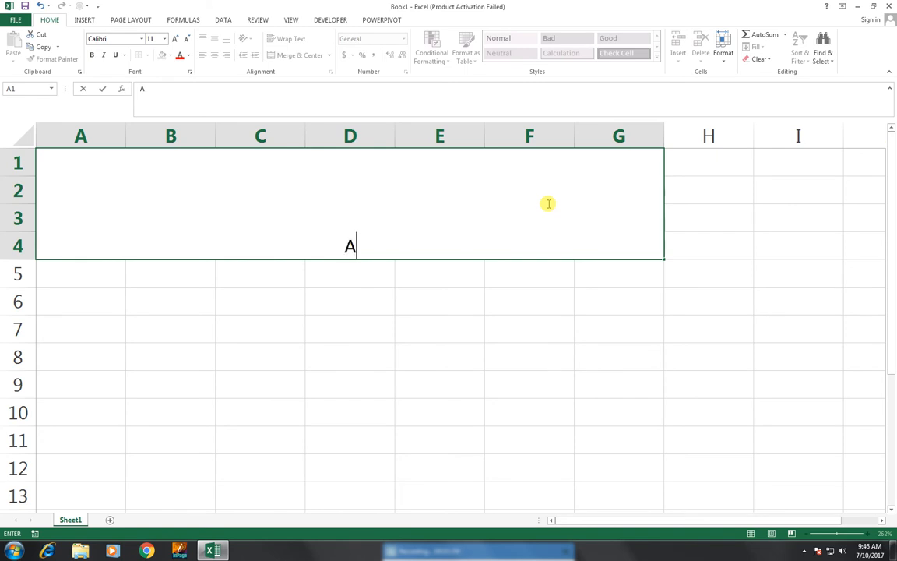
type("TTENDANCE ")
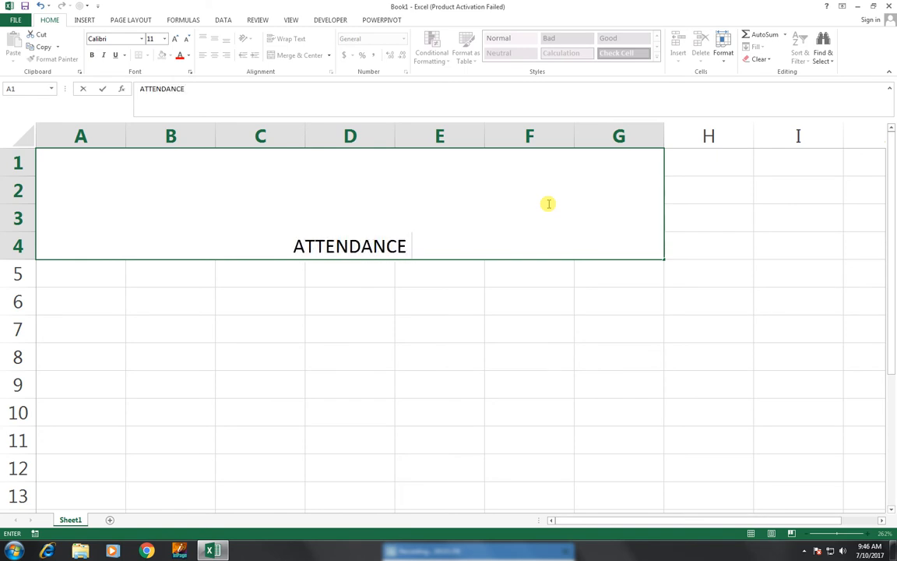
type("SHEET")
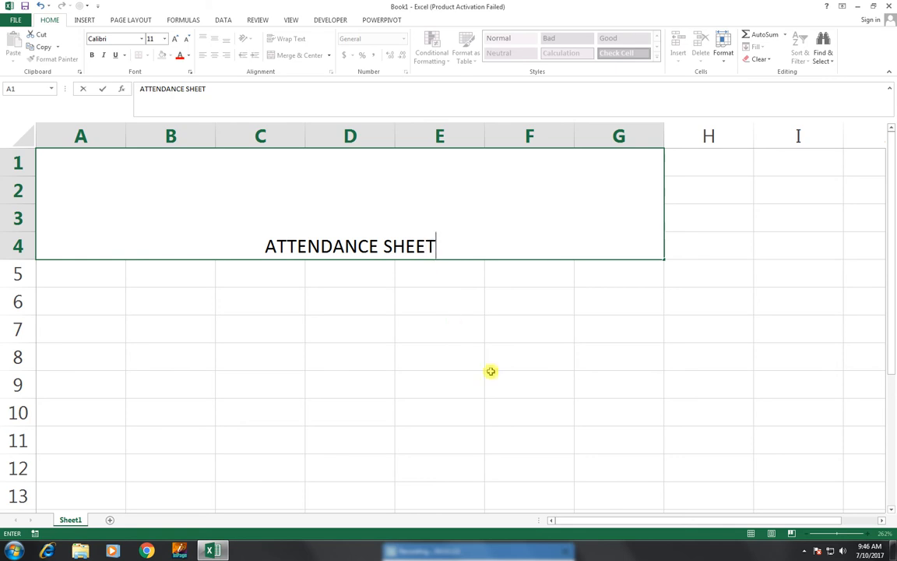
key("Escape")
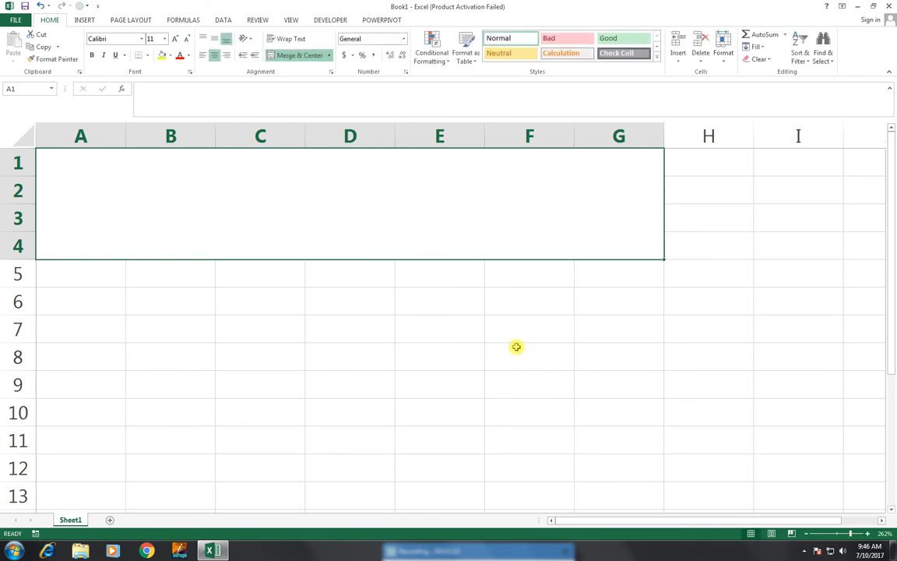
left_click(512, 345)
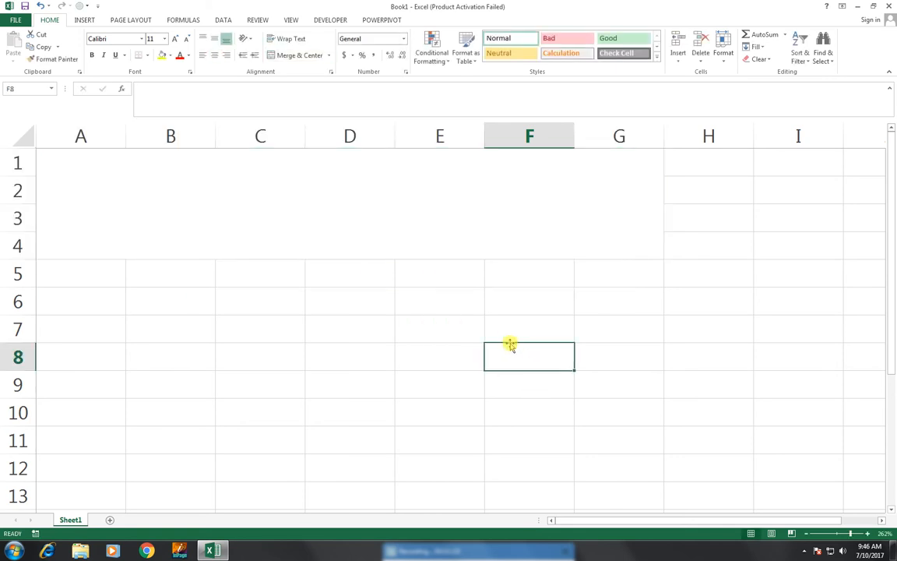
key("ctrl+z")
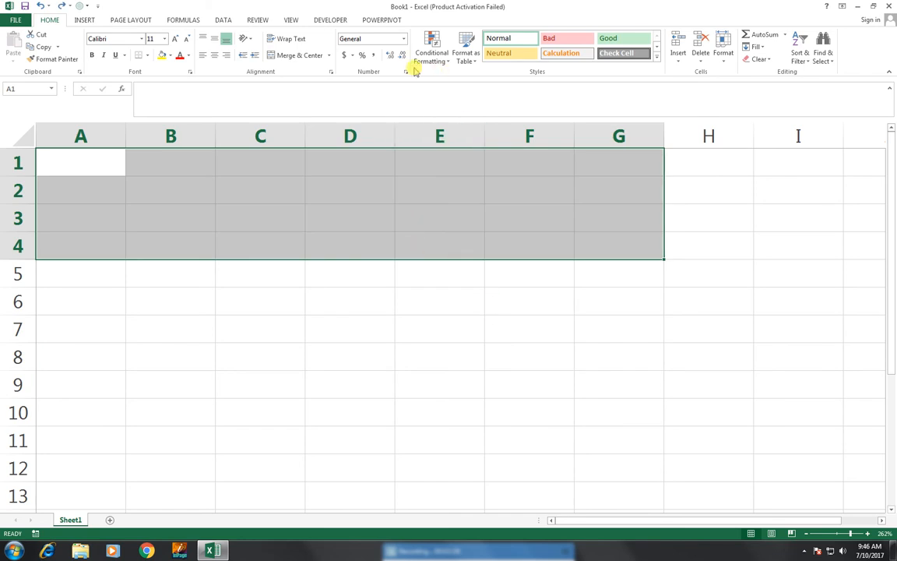
- Merge and center the selected range A1:G4 and enter the title ATTENDANCE SHEET in it
left_click(330, 56)
left_click(327, 69)
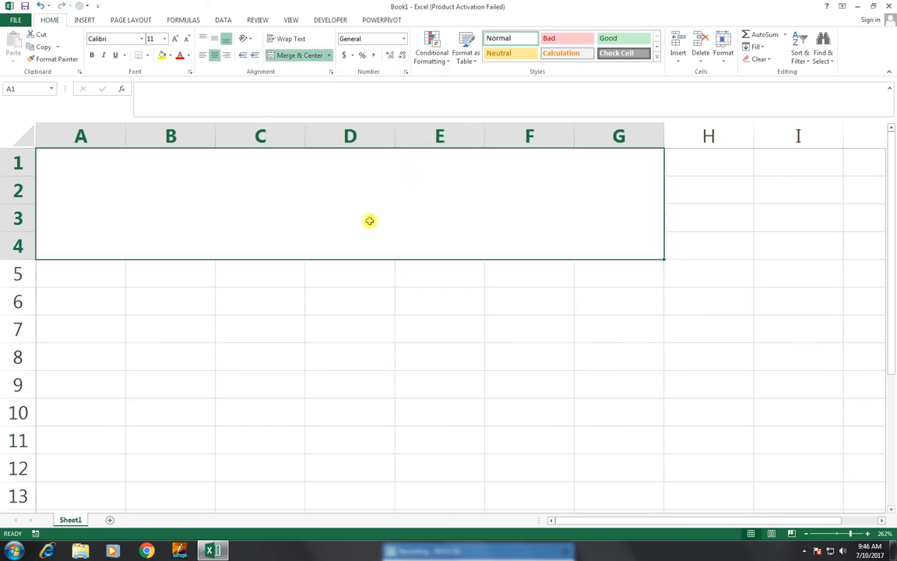
type("ATTEND")
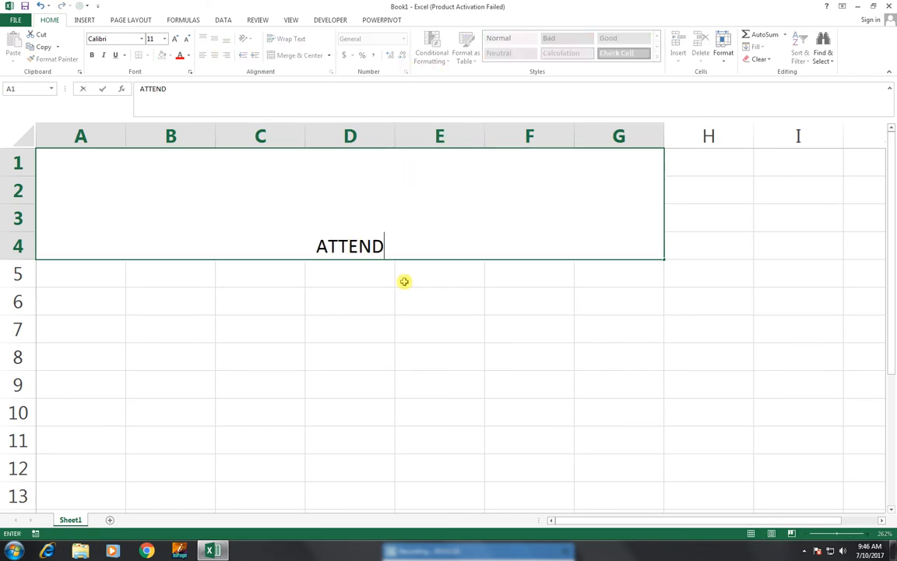
type("ANCE SHEET")
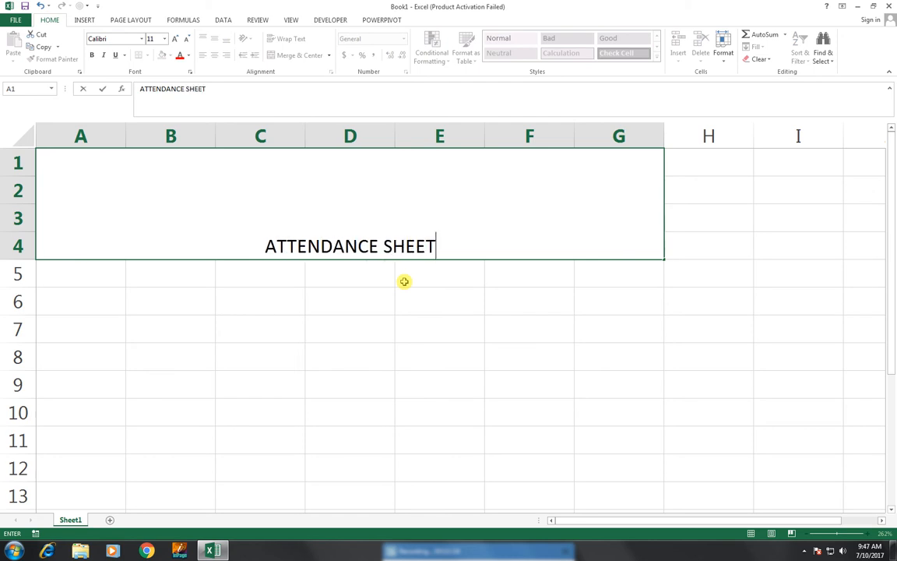
left_click(701, 192)
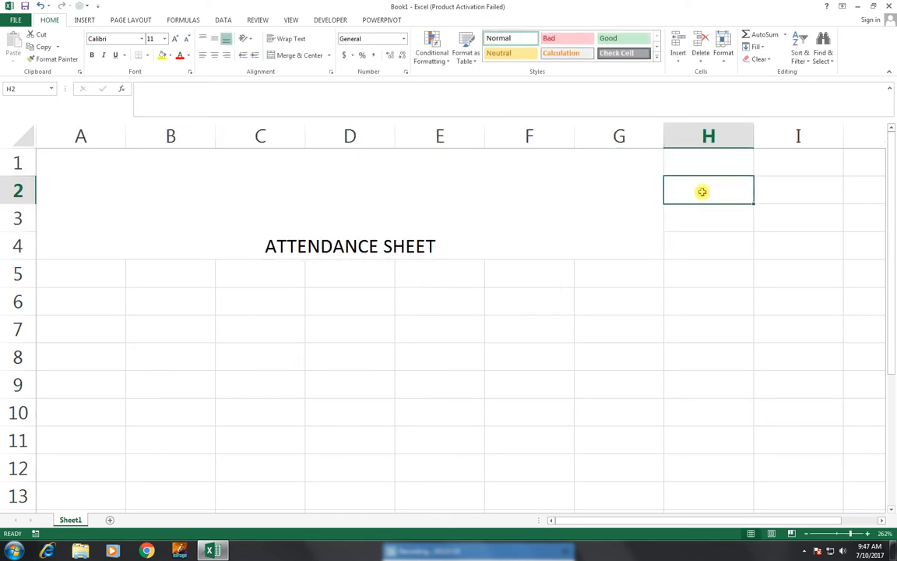
left_click(264, 327)
left_click(420, 246)
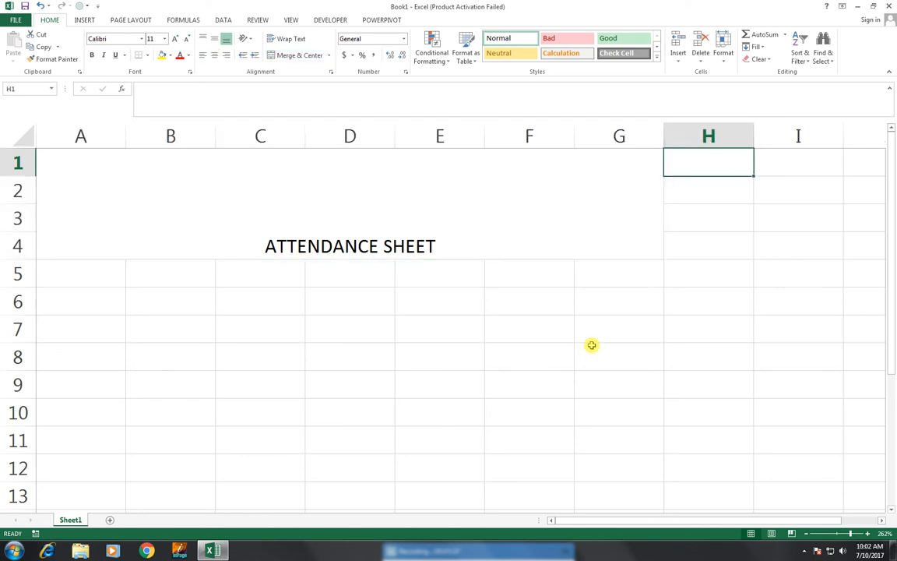
- Browse the available fonts for the merged title cell and apply Engravers MT
left_click(512, 236)
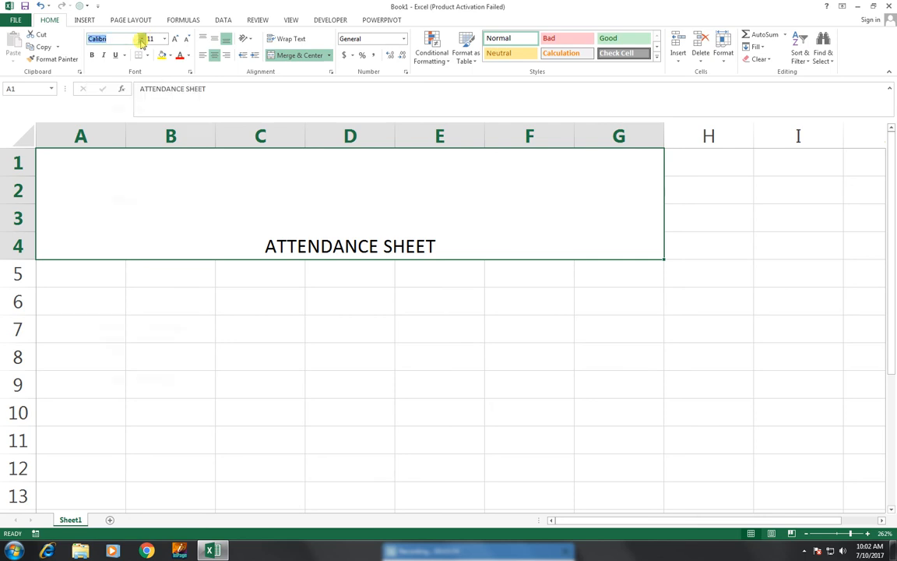
left_click(141, 39)
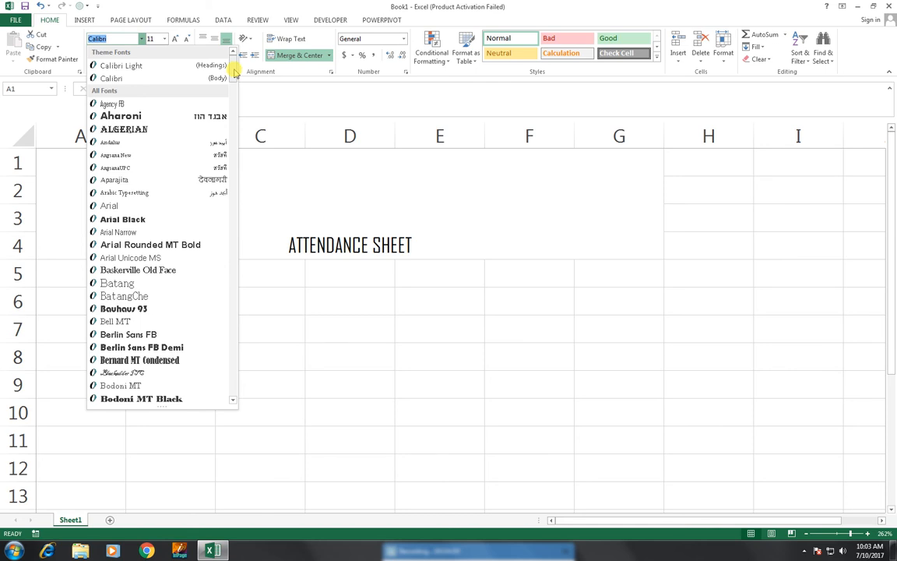
left_click_drag(234, 71, 241, 186)
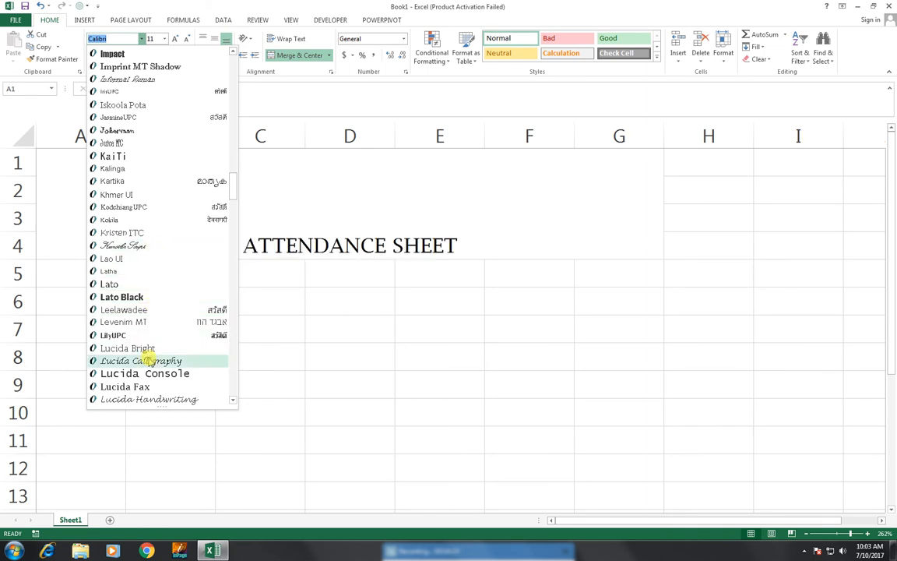
left_click_drag(232, 187, 236, 224)
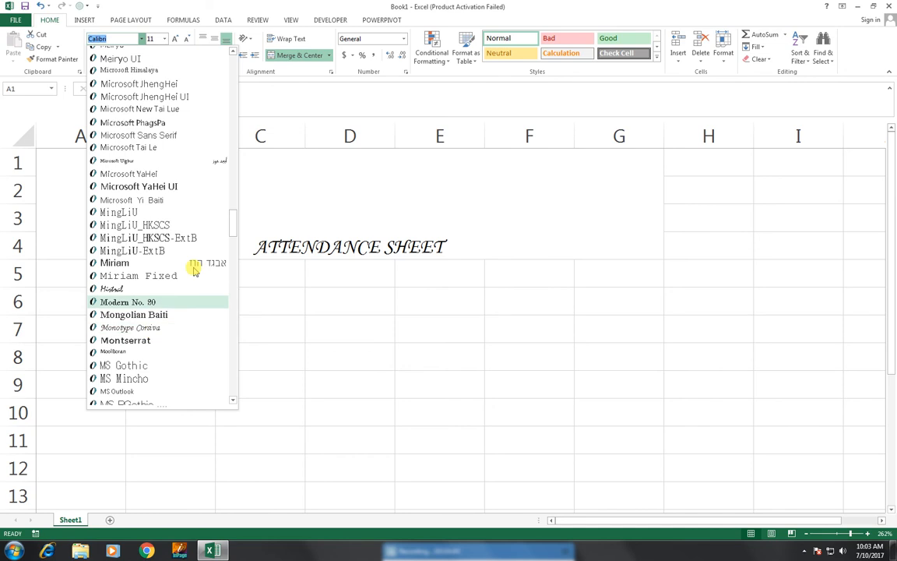
left_click_drag(230, 216, 234, 398)
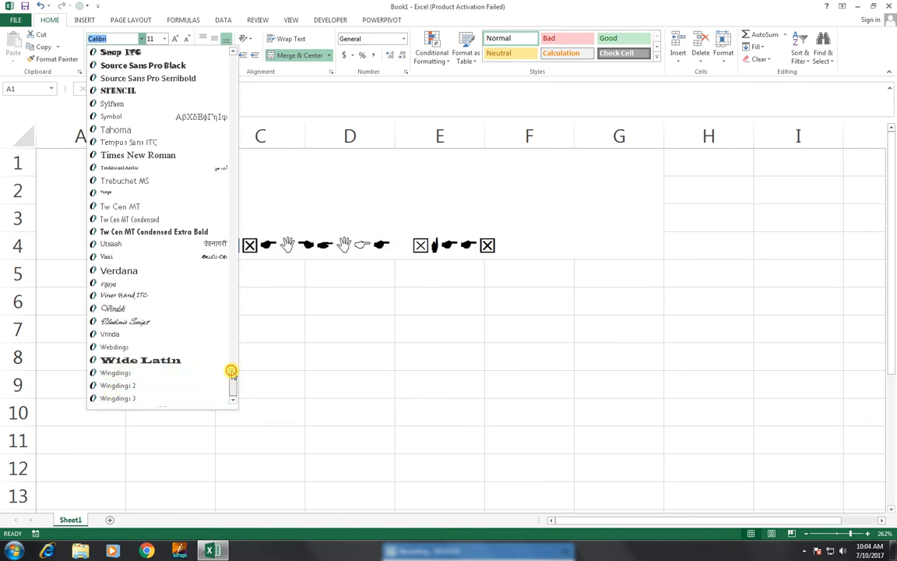
left_click_drag(231, 371, 276, 100)
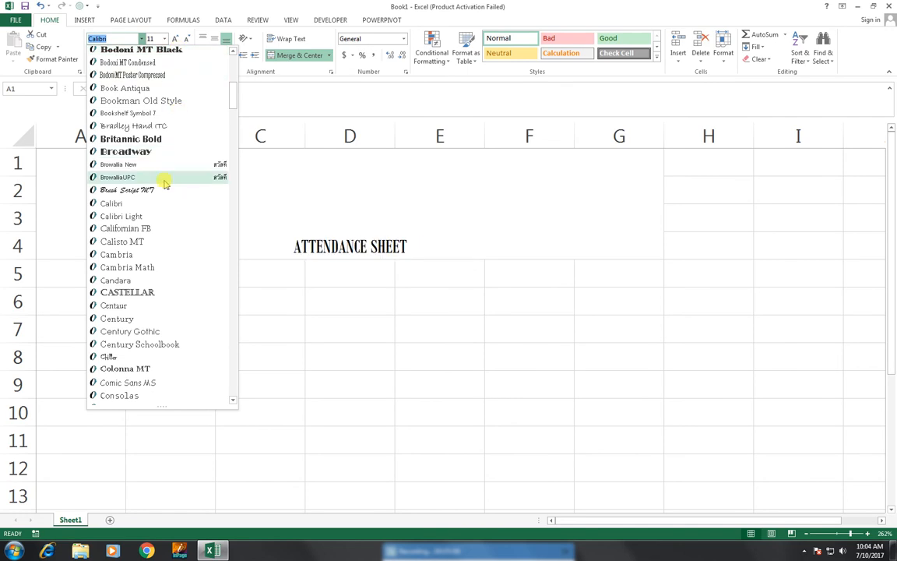
scroll(156, 199, "down", 3)
scroll(121, 340, "down", 5)
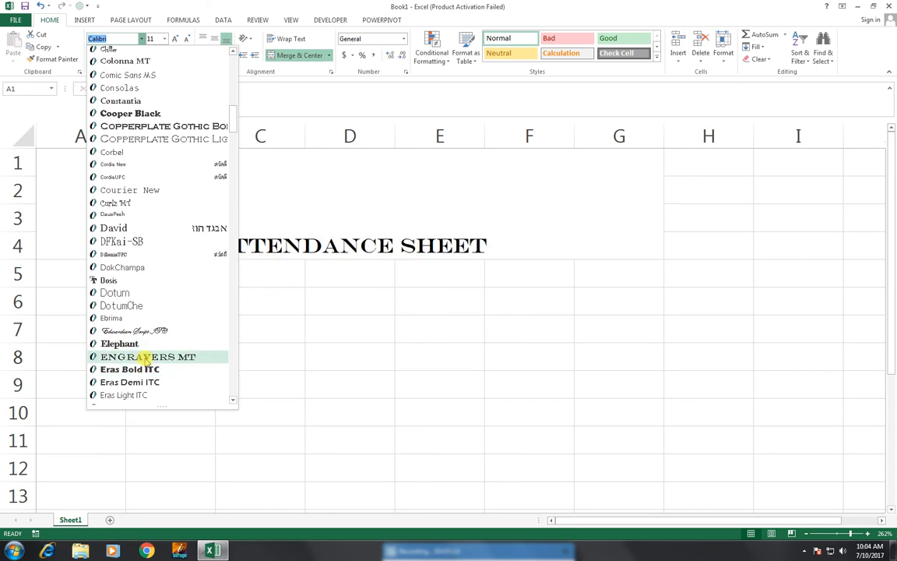
left_click(145, 357)
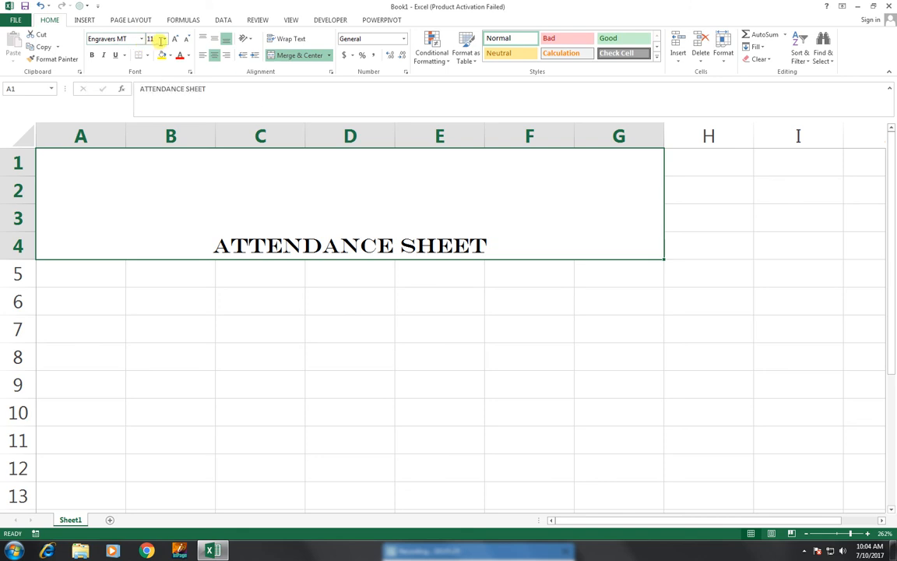
- Try font size 90 and then 36 on the ATTENDANCE SHEET title
left_click(164, 39)
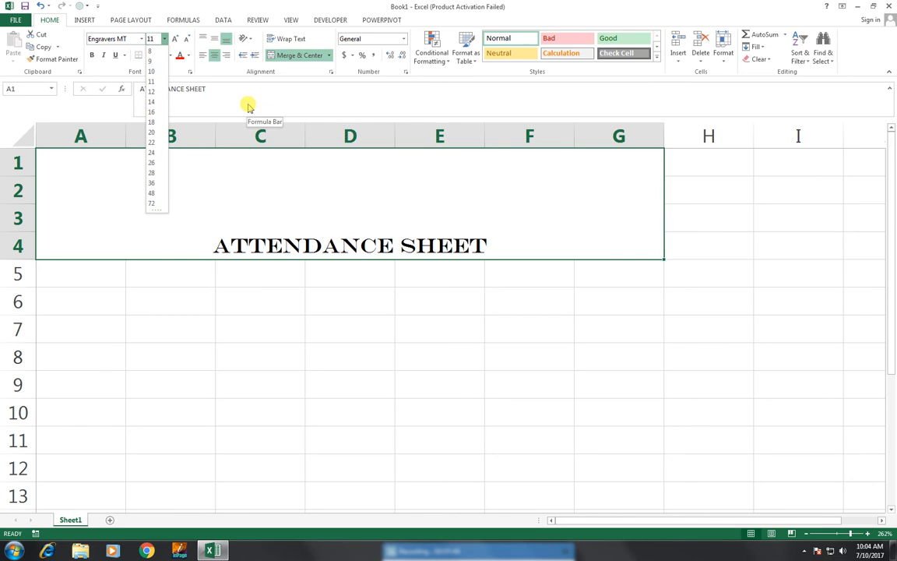
left_click(165, 38)
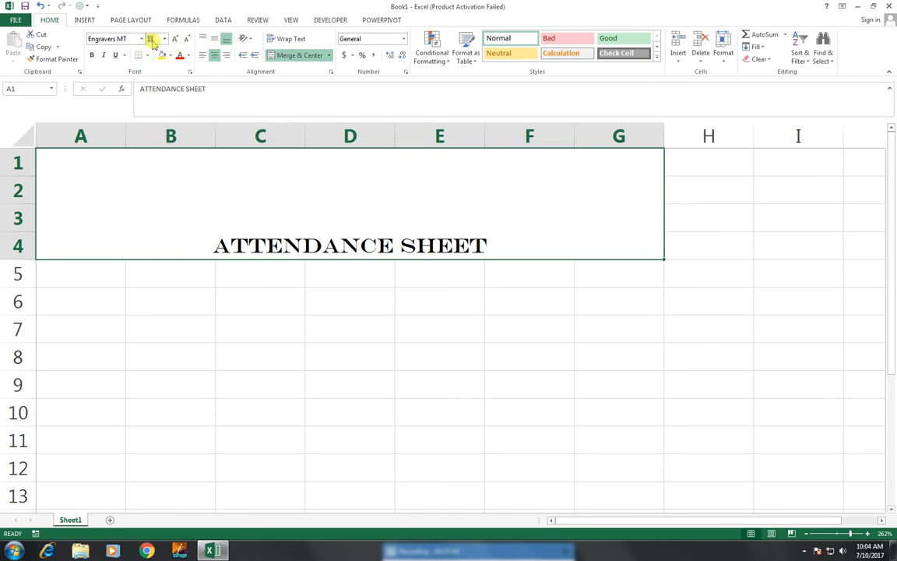
type("90")
key("Return")
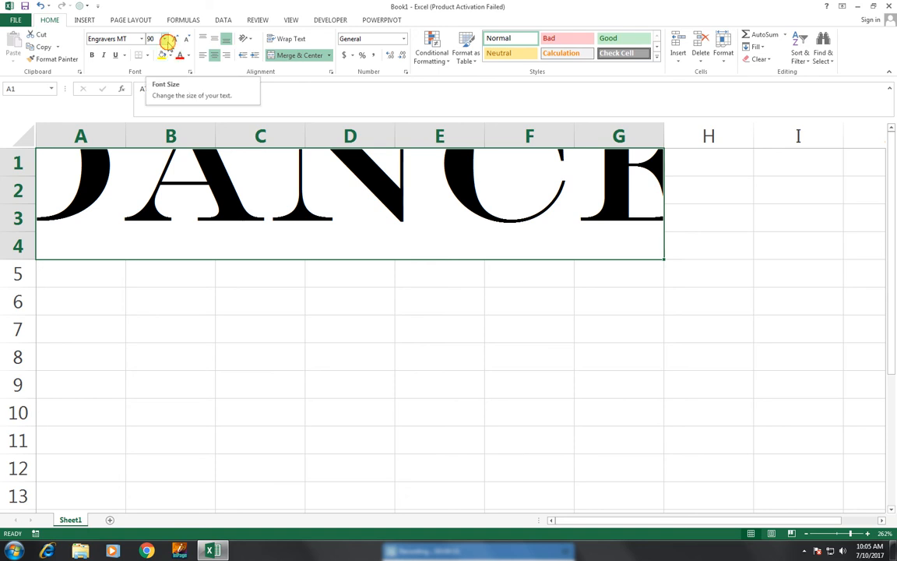
left_click(164, 39)
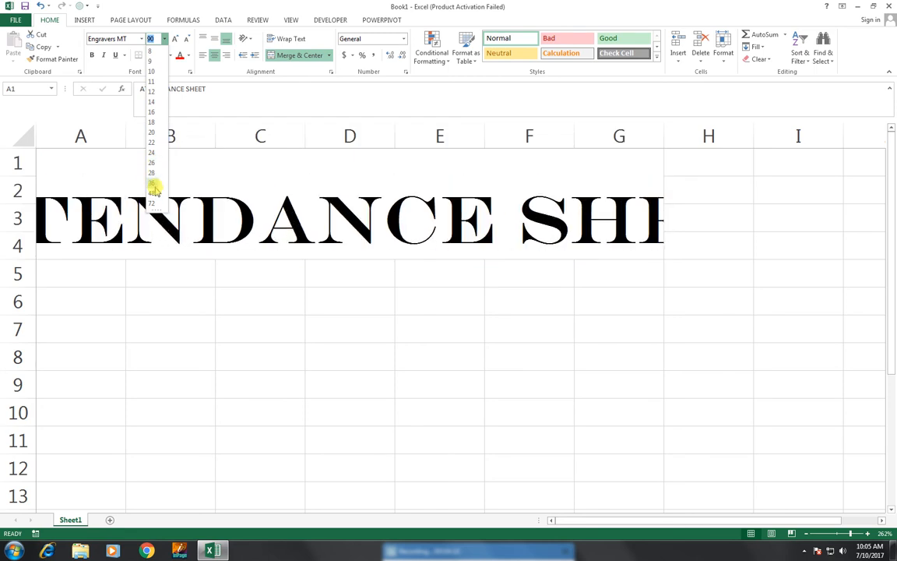
left_click(153, 183)
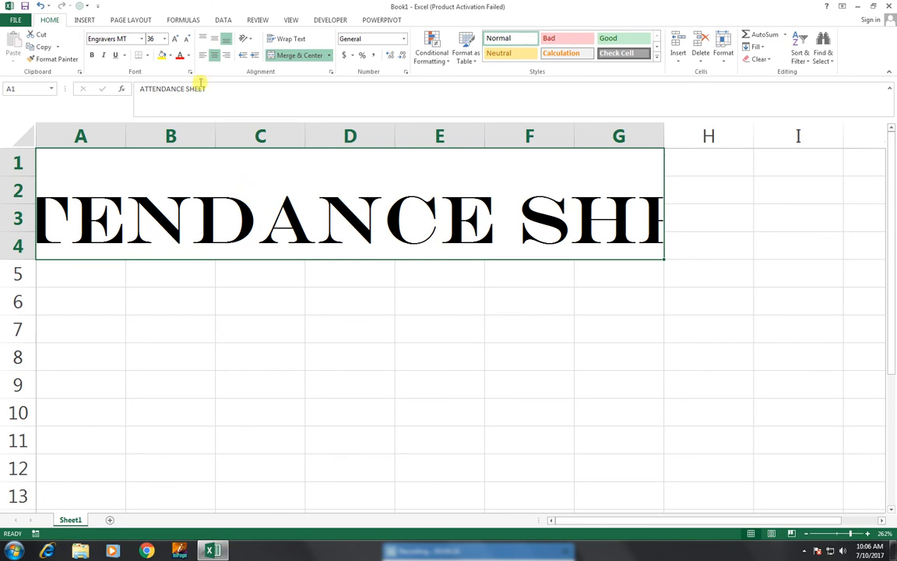
- Set the title's font size to 22 and increase it one increment to 24
left_click(164, 39)
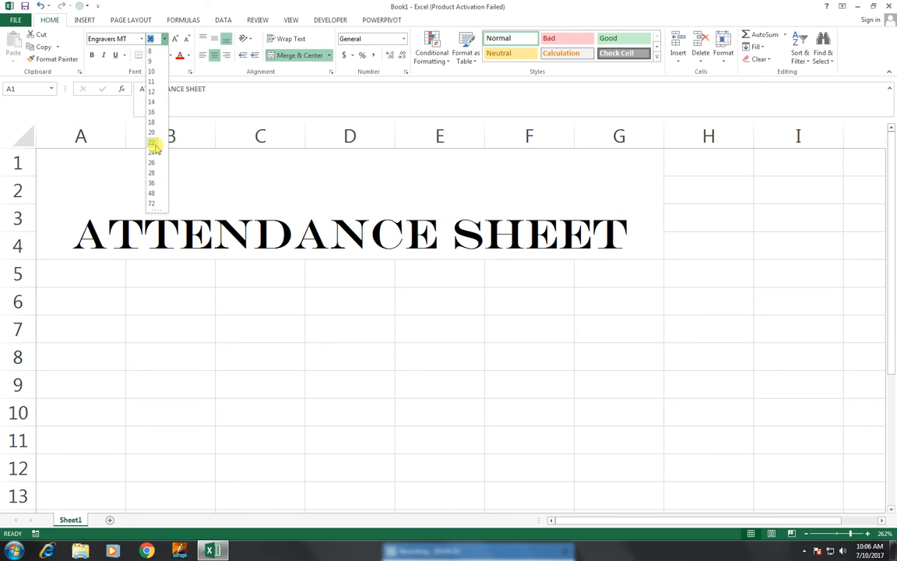
left_click(153, 145)
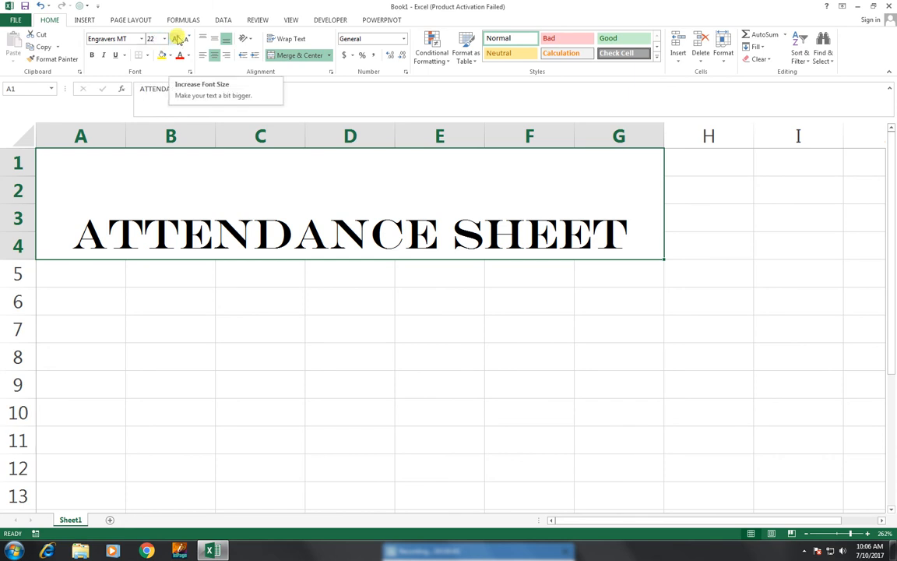
left_click(173, 40)
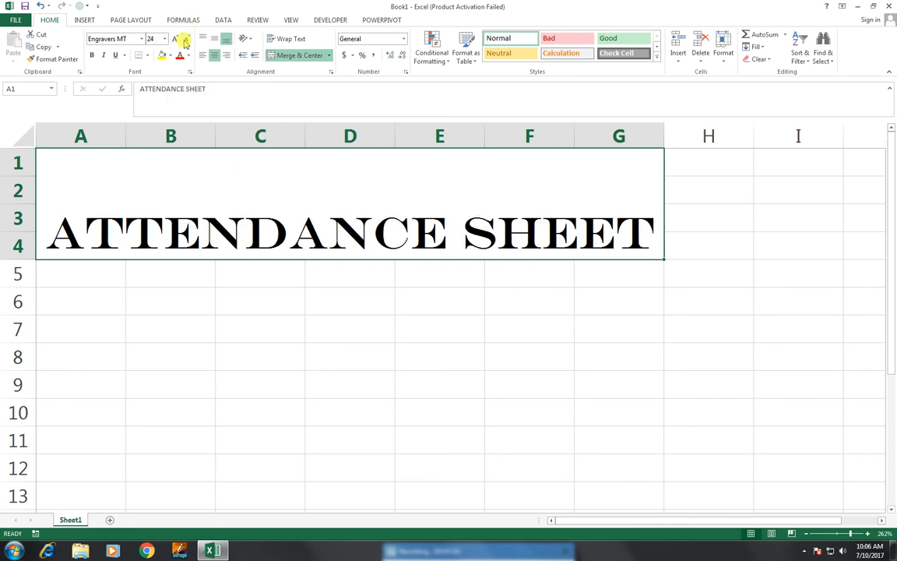
- Decrease the ATTENDANCE SHEET title's font size stepwise to 16 and increase it back up to 22
left_click(184, 40)
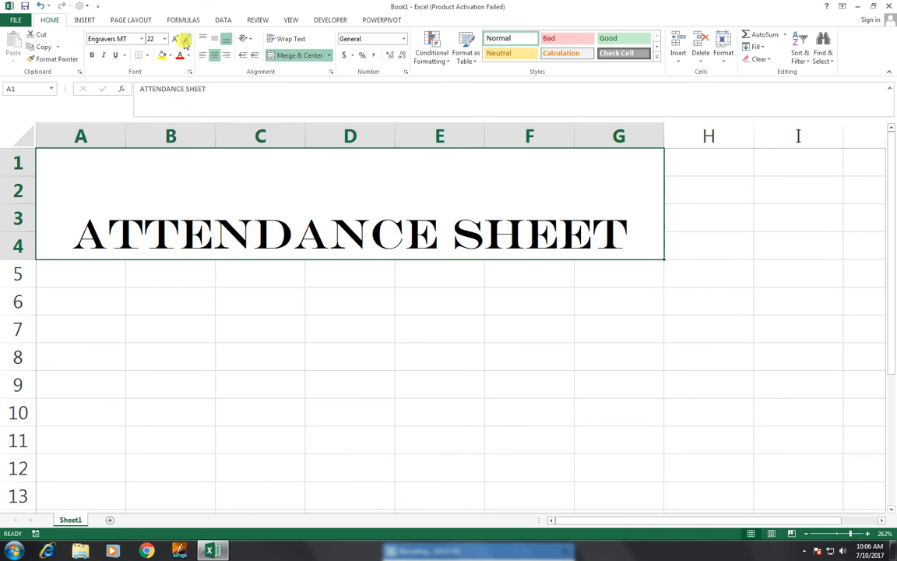
left_click(184, 40)
left_click(185, 41)
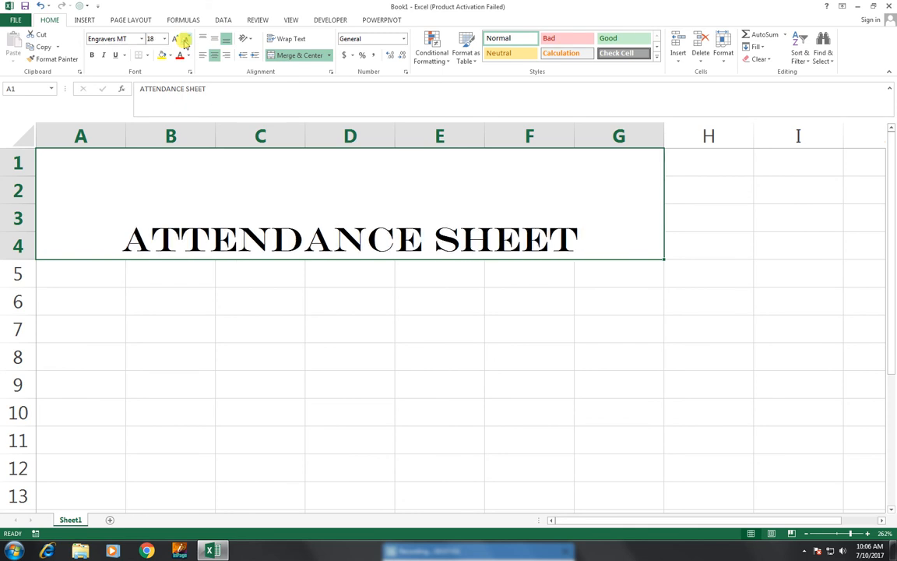
left_click(184, 40)
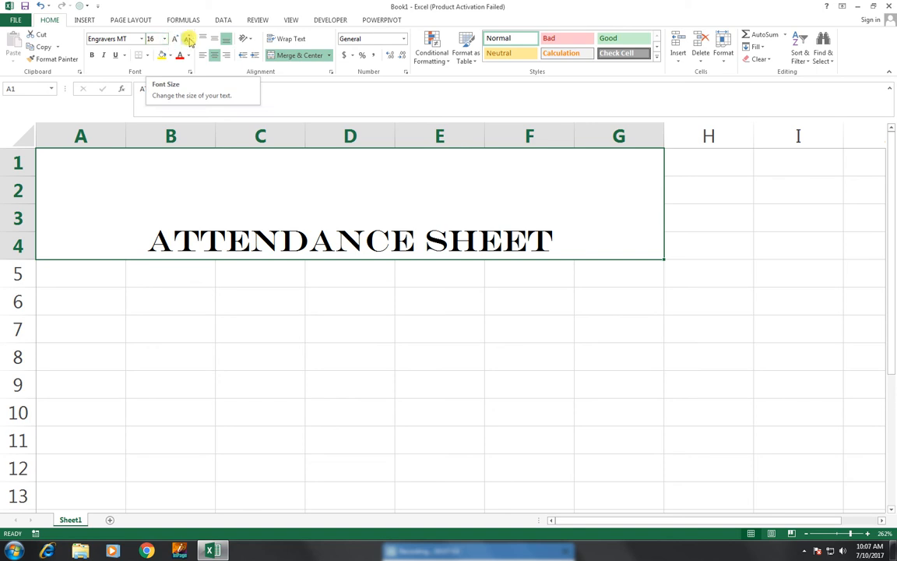
left_click(175, 39)
left_click(176, 39)
left_click(175, 39)
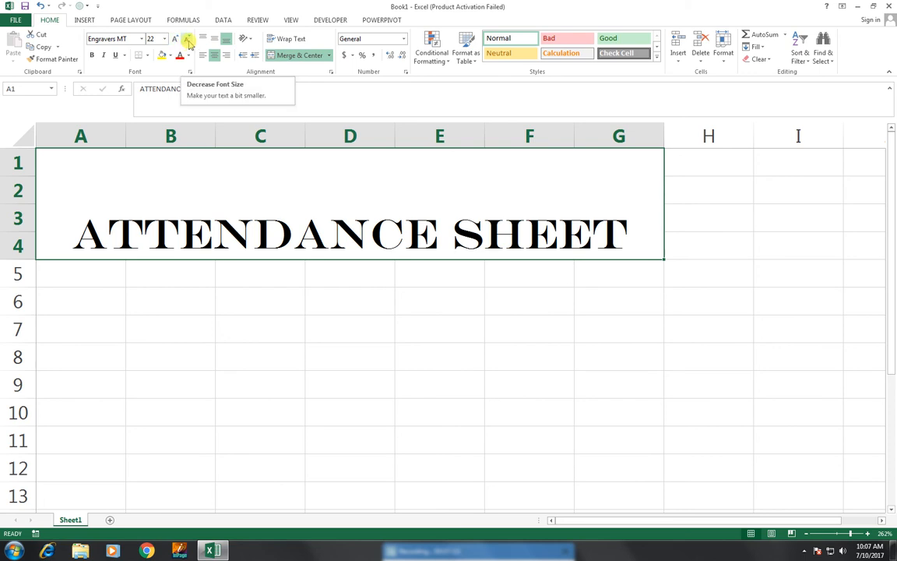
- Try the title at font size 16 once more and return it to 22
left_click(188, 39)
left_click(188, 39)
left_click(187, 38)
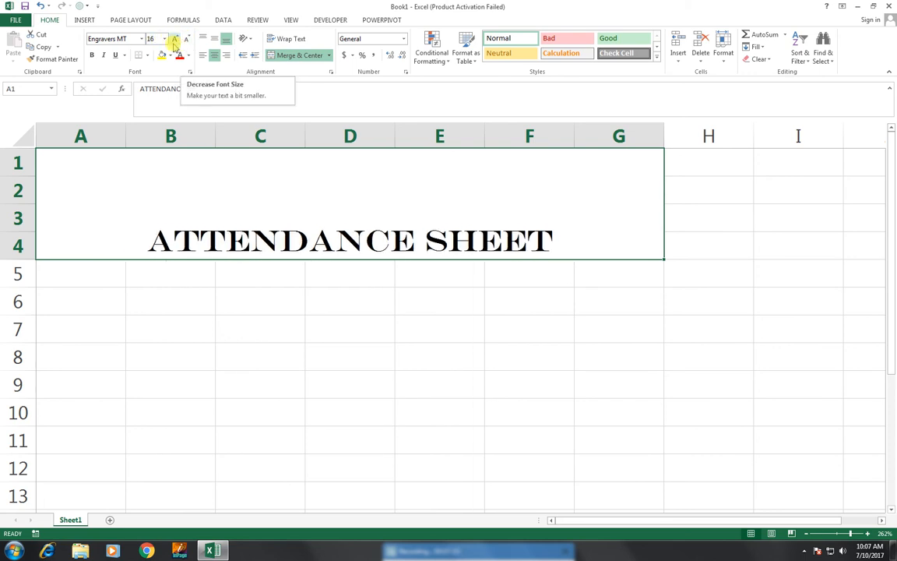
left_click(174, 40)
left_click(175, 40)
left_click(174, 39)
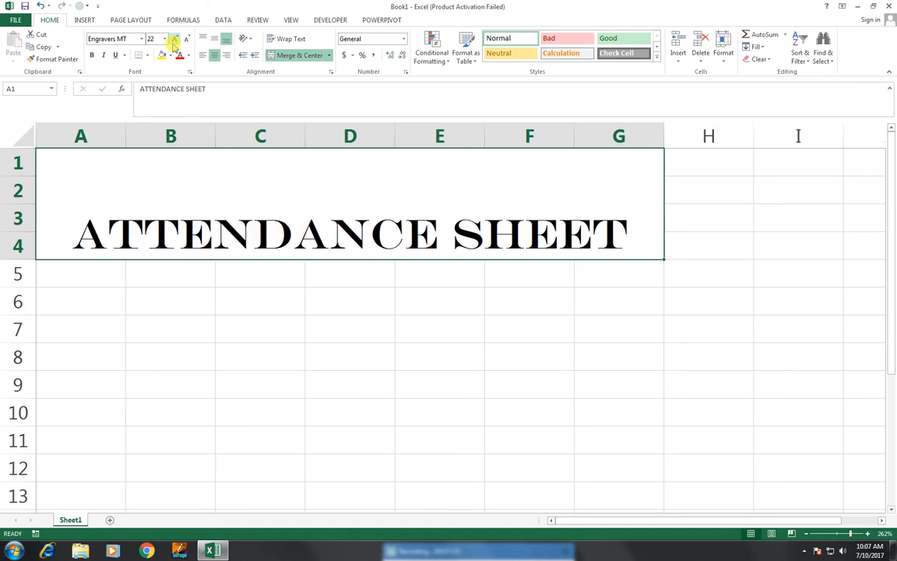
- Try bold and italic formatting on the title, removing each one again
left_click(91, 56)
left_click(92, 56)
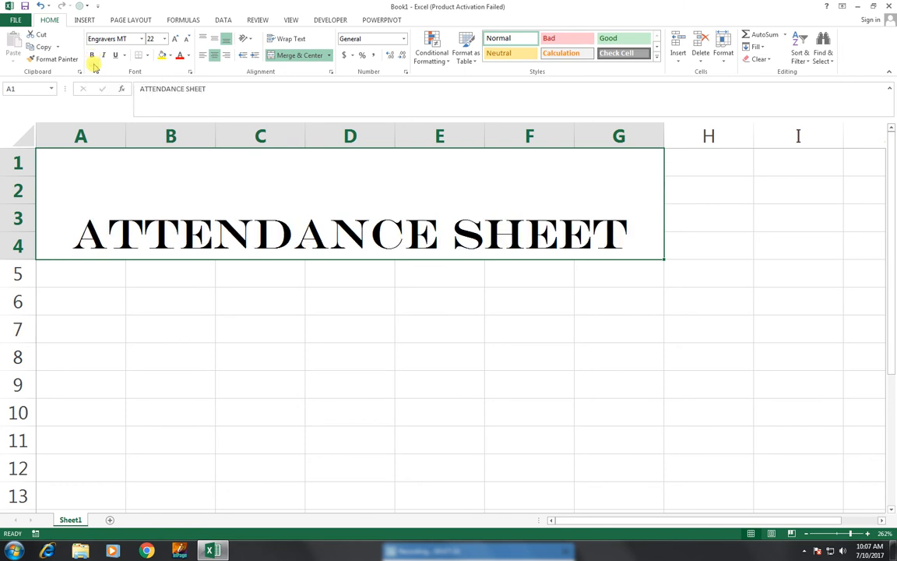
left_click(92, 56)
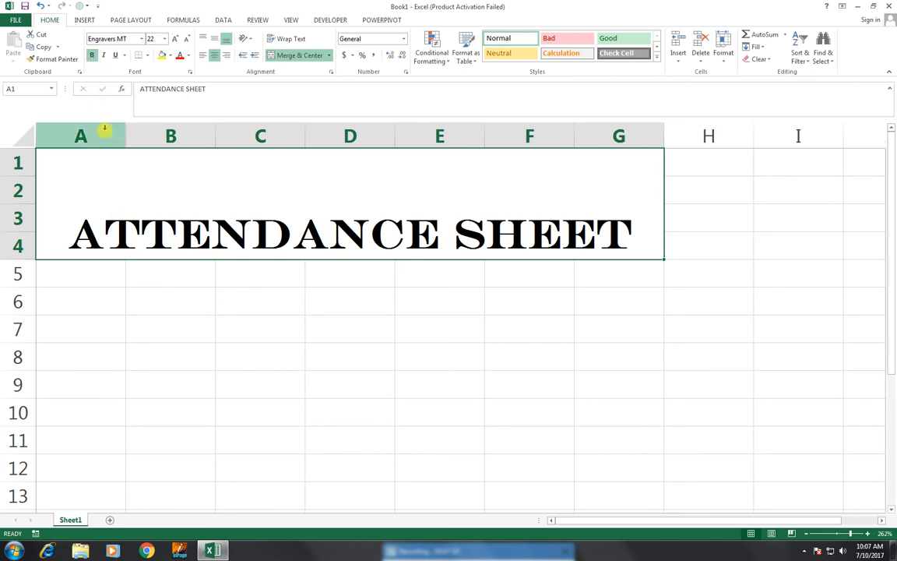
left_click(92, 56)
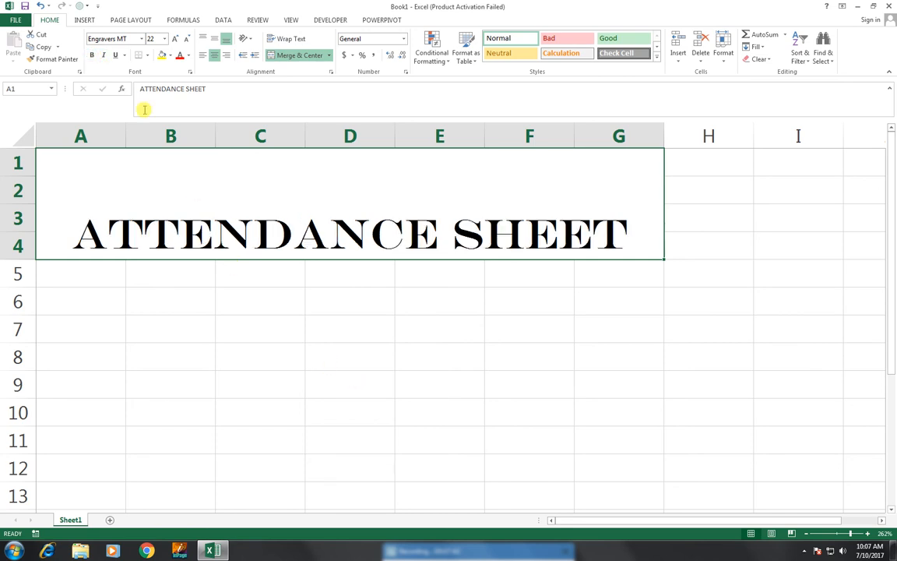
left_click(106, 56)
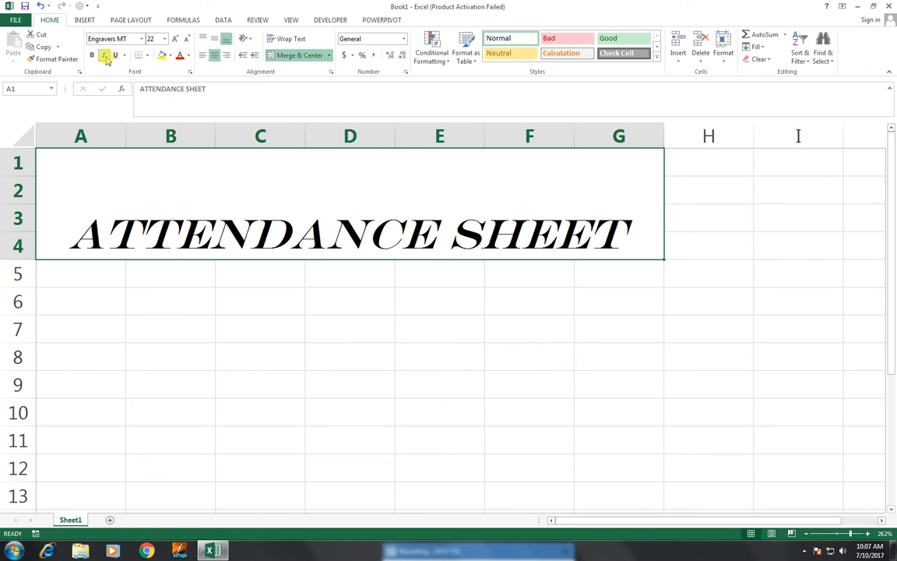
left_click(106, 56)
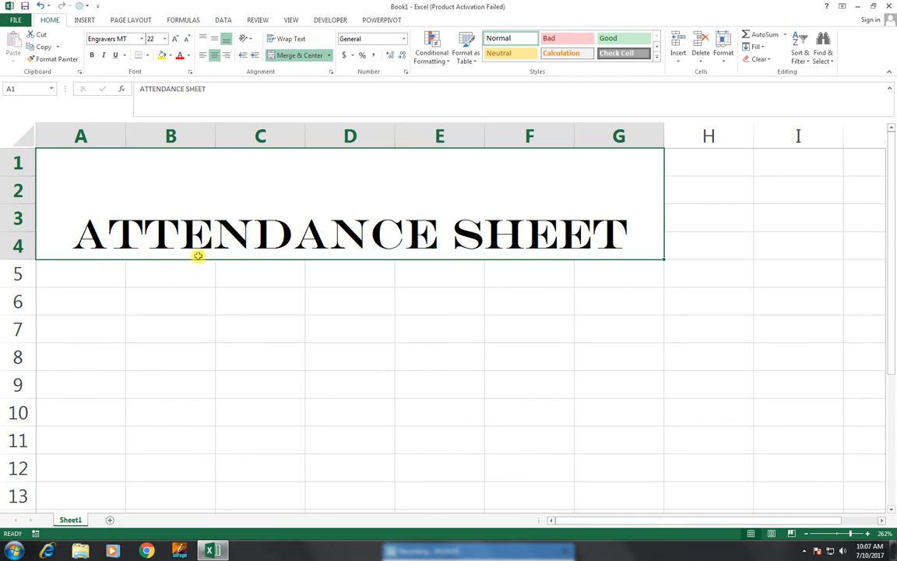
- Try a double underline and a single underline on the title, and remove the underlining
left_click(123, 55)
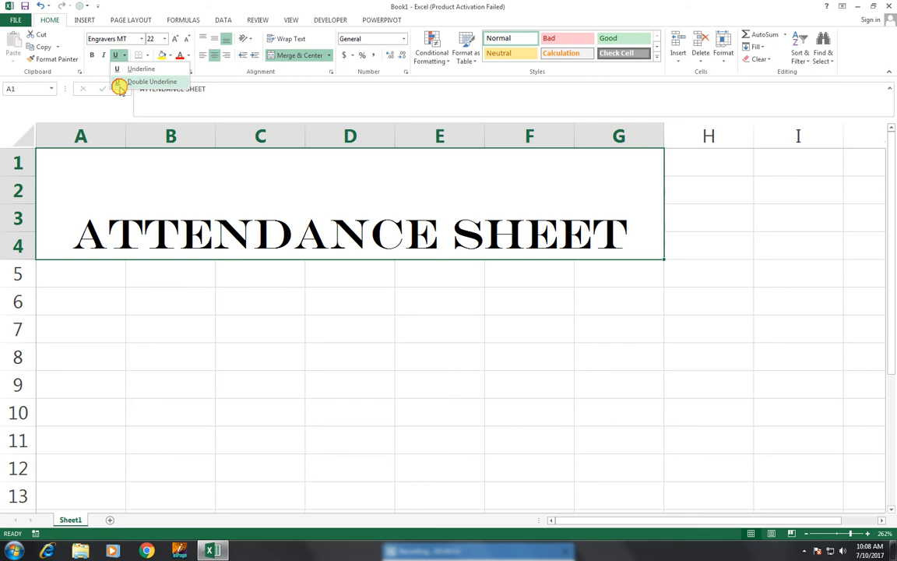
left_click(121, 84)
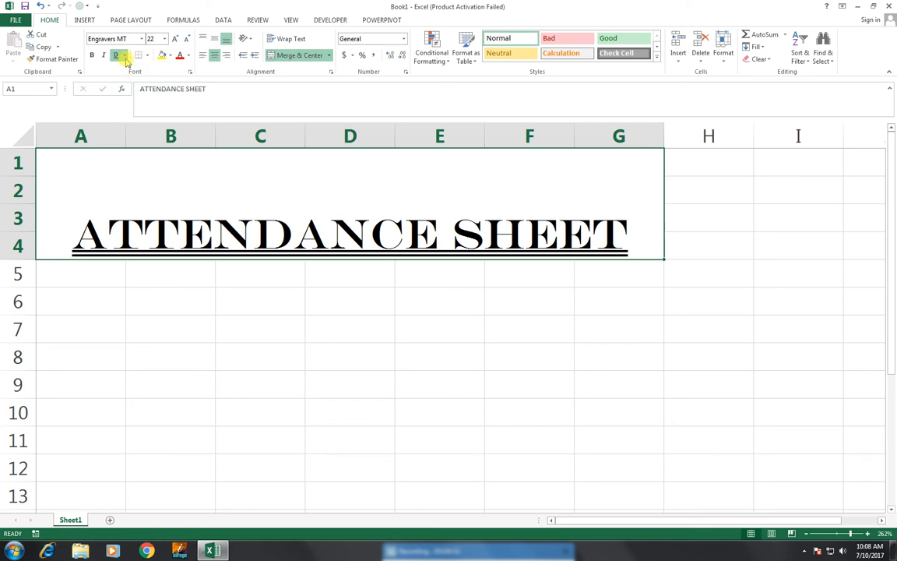
left_click(123, 56)
left_click(121, 68)
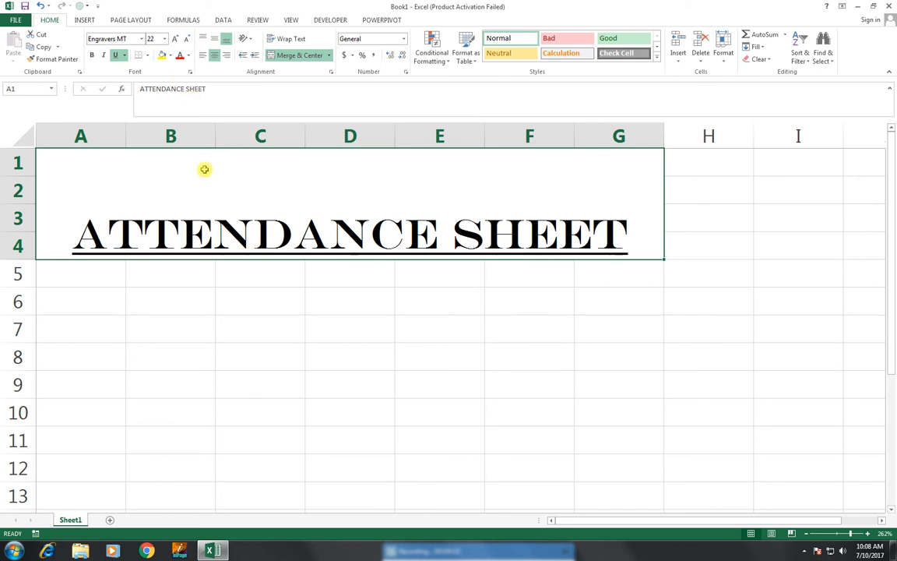
left_click(115, 56)
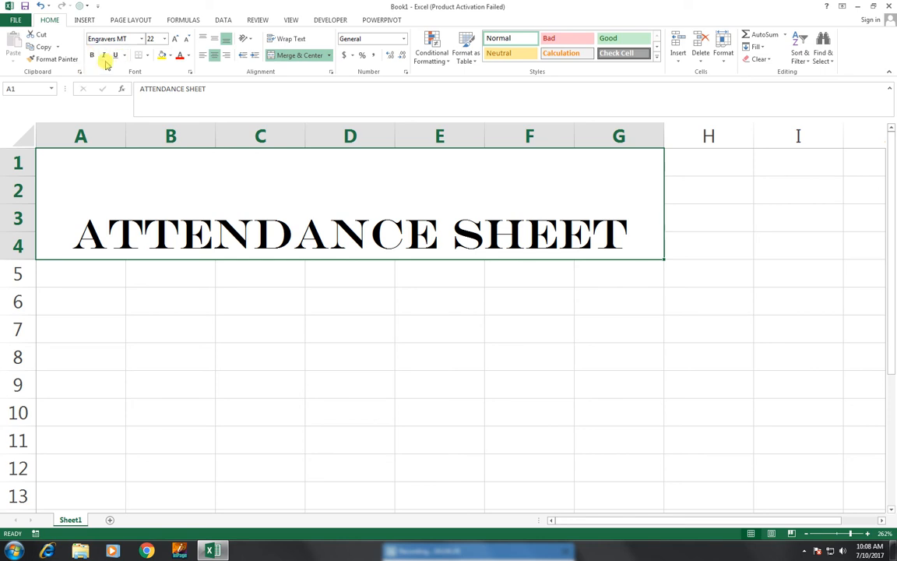
- Apply All Borders to the range A5:G12 below the title
left_click(255, 300)
left_click(439, 242)
left_click(80, 274)
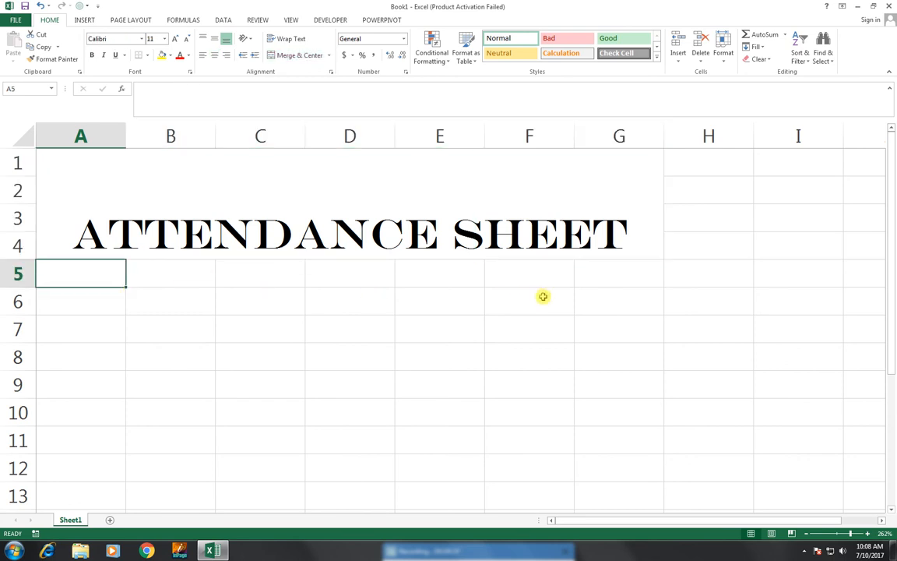
left_click_drag(99, 272, 585, 456)
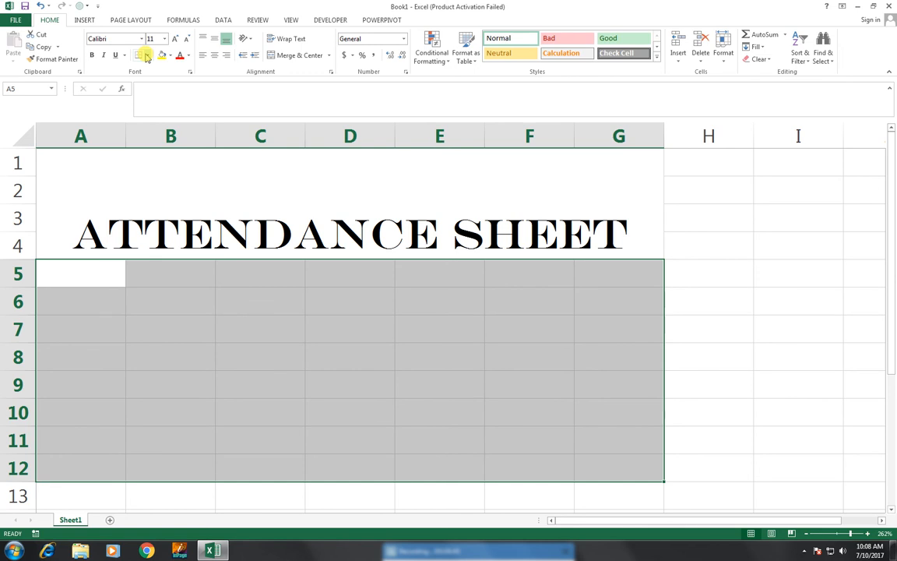
left_click(146, 56)
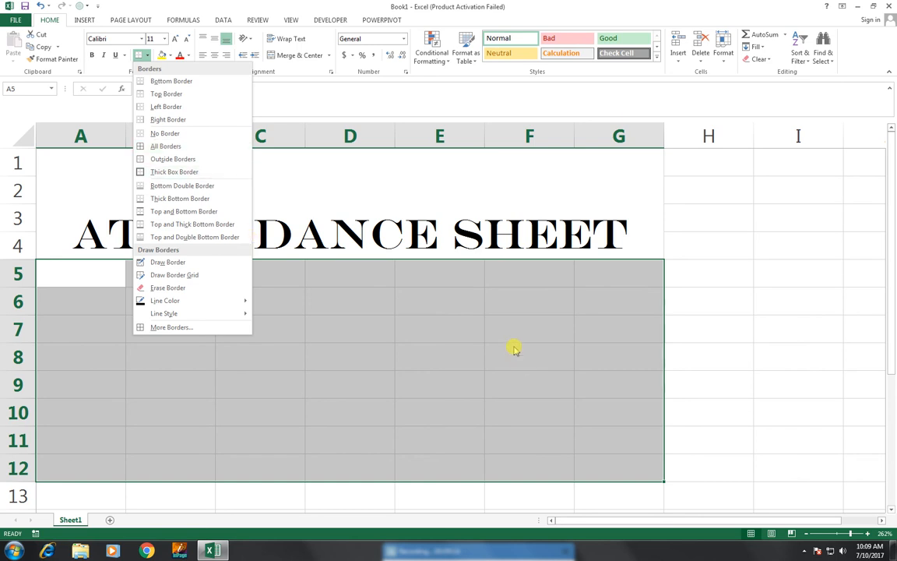
left_click(211, 147)
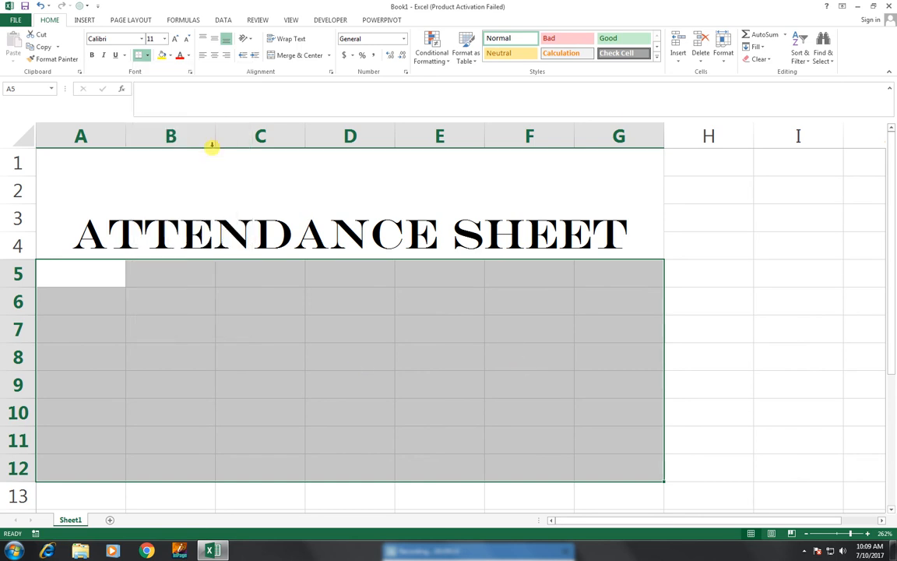
left_click(236, 324)
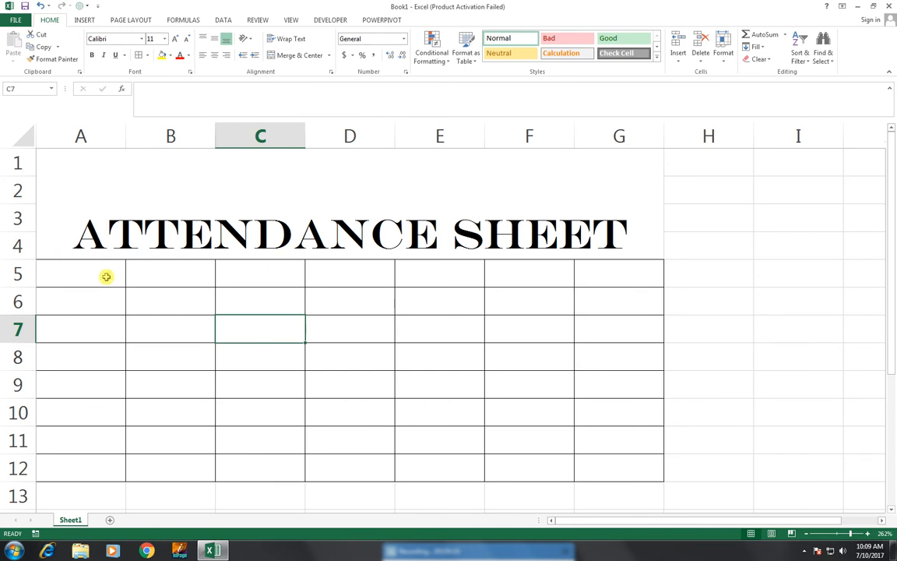
- Add a Thick Box Border around the header row A5:G5
left_click_drag(106, 276, 651, 283)
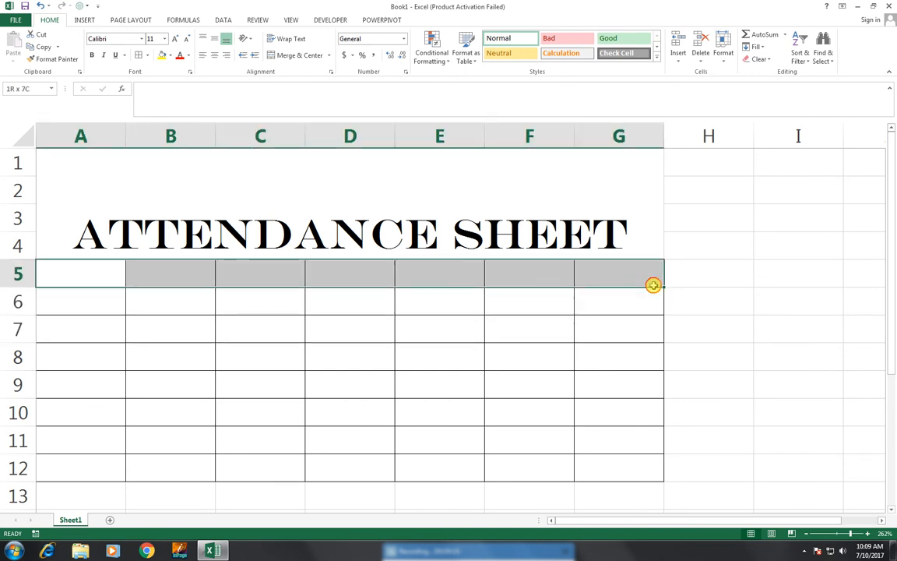
left_click(146, 55)
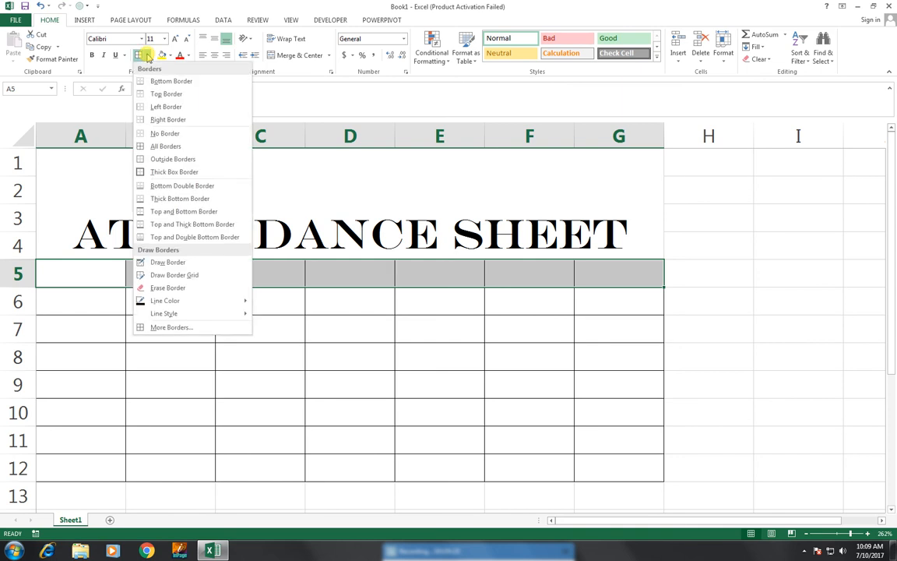
left_click(172, 175)
left_click(194, 311)
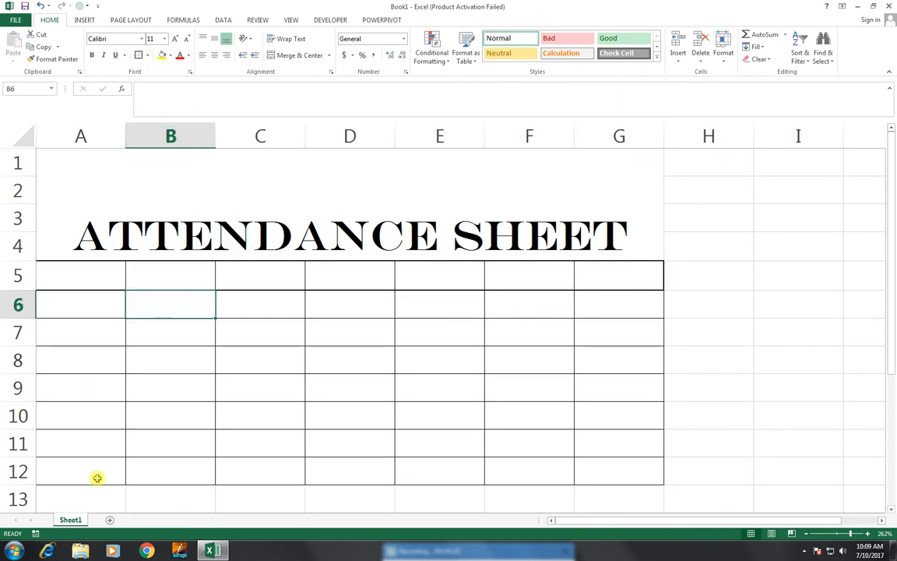
- Add a Thick Box Border around the table body A6:G12
left_click_drag(86, 304, 623, 480)
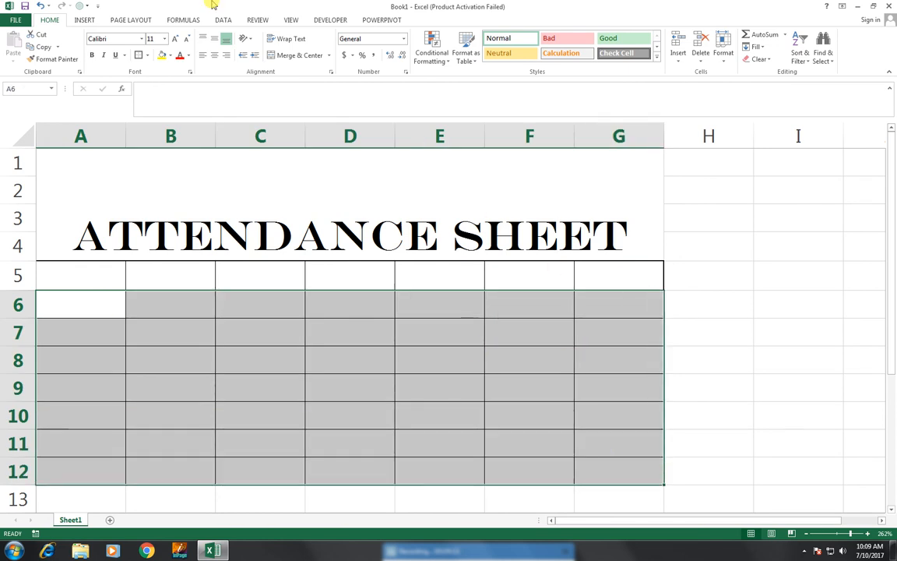
left_click(146, 55)
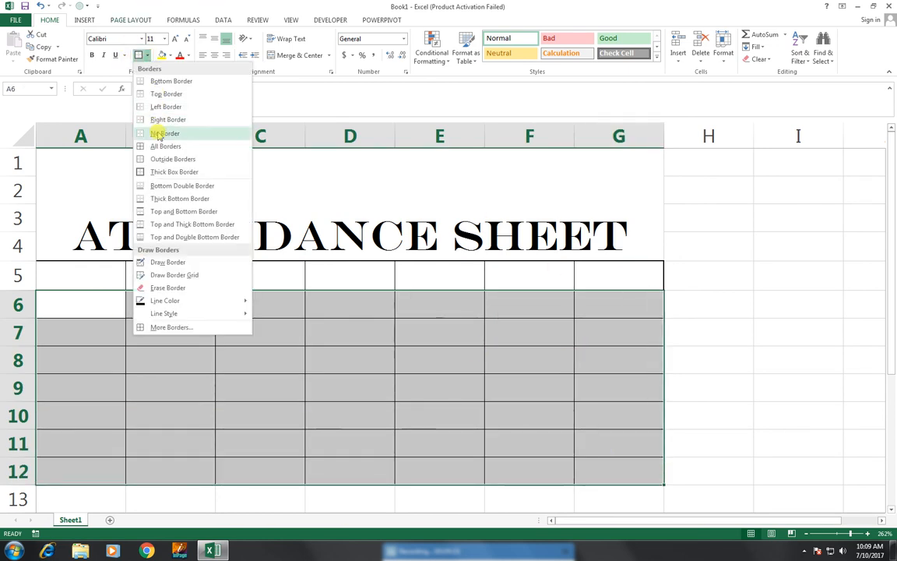
left_click(160, 175)
left_click(446, 382)
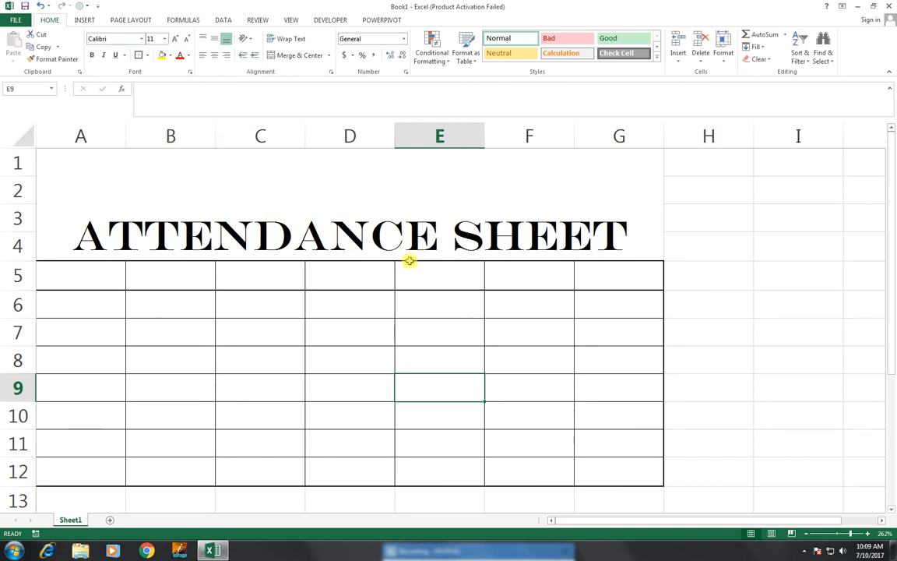
- Add a Thick Box Border around the merged ATTENDANCE SHEET title cell
left_click(272, 203)
left_click(147, 55)
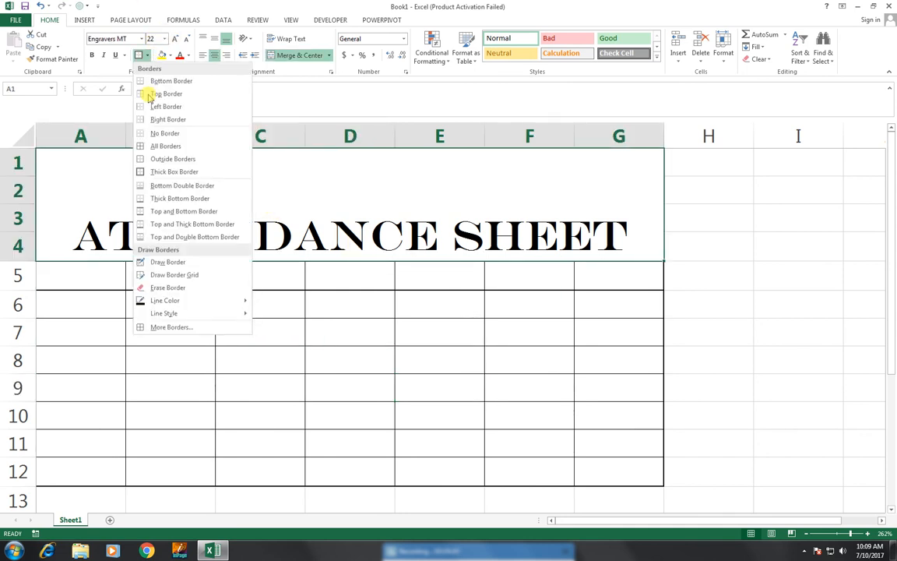
left_click(185, 172)
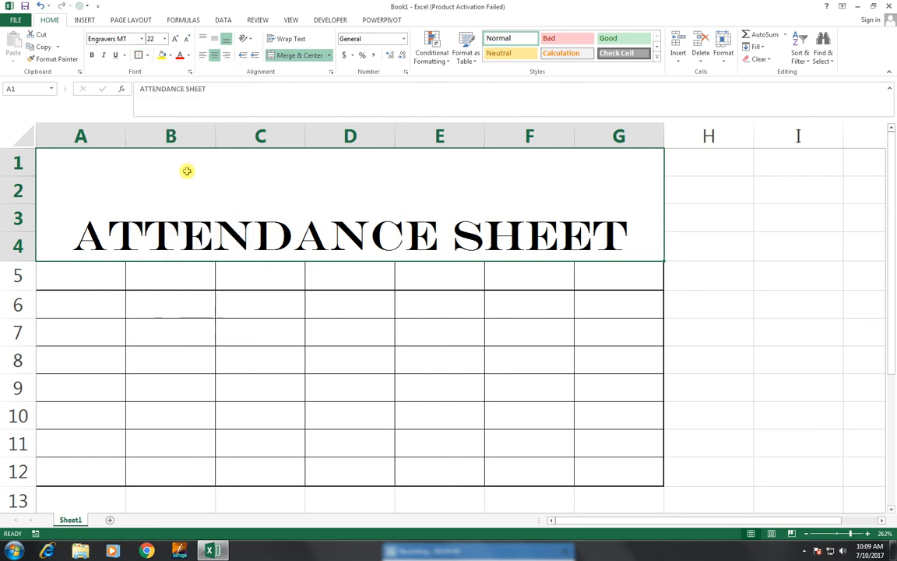
left_click(515, 376)
- Fill the title cell with Blue-Gray, Text 2 and set its font color to light gold
left_click(460, 211)
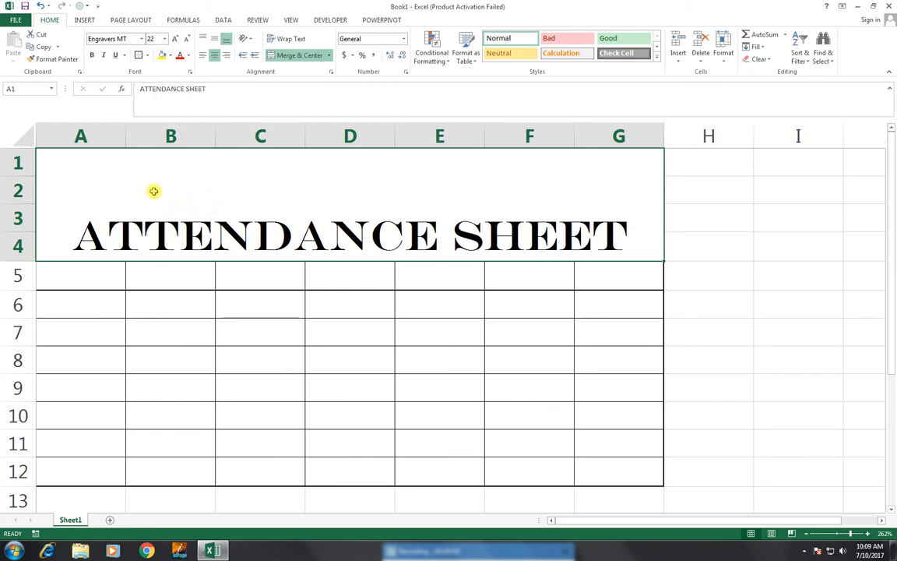
left_click(170, 55)
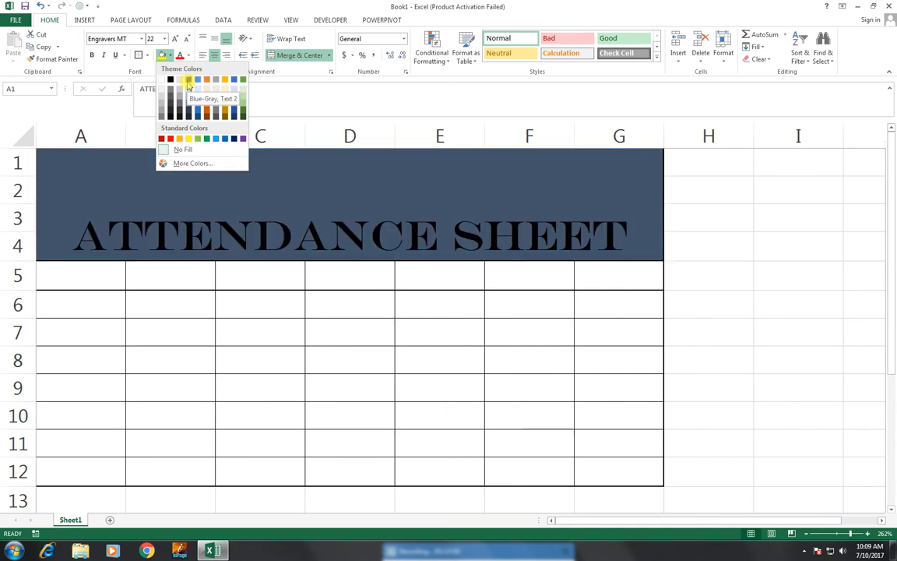
left_click(187, 83)
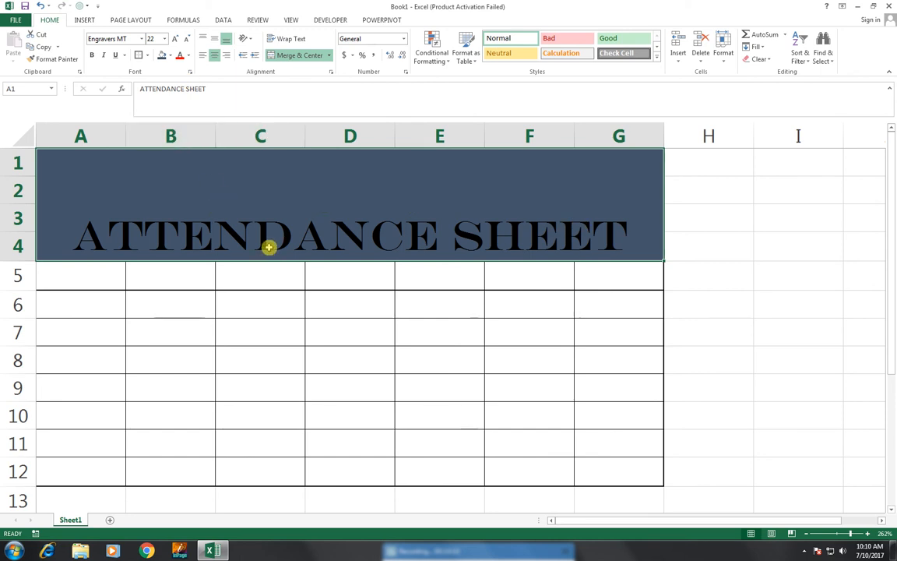
left_click(189, 57)
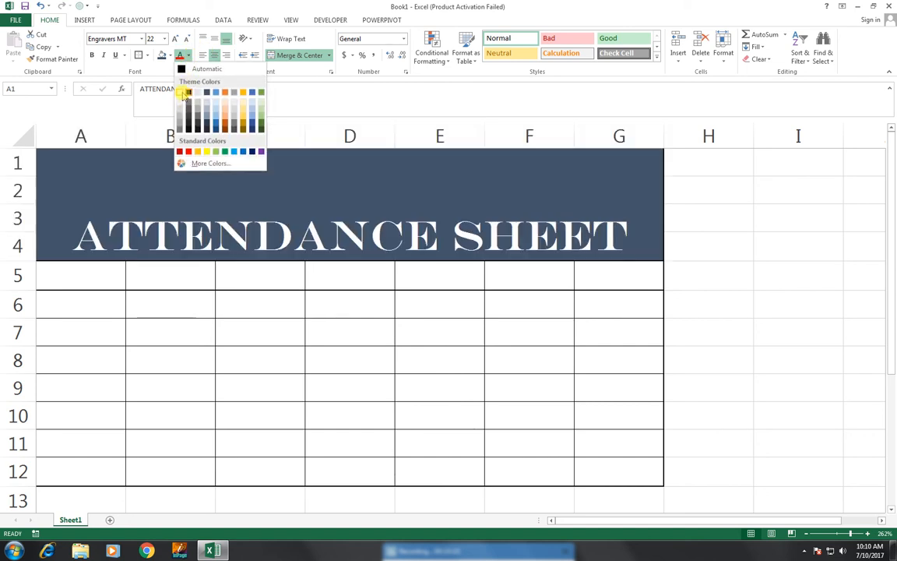
left_click(243, 118)
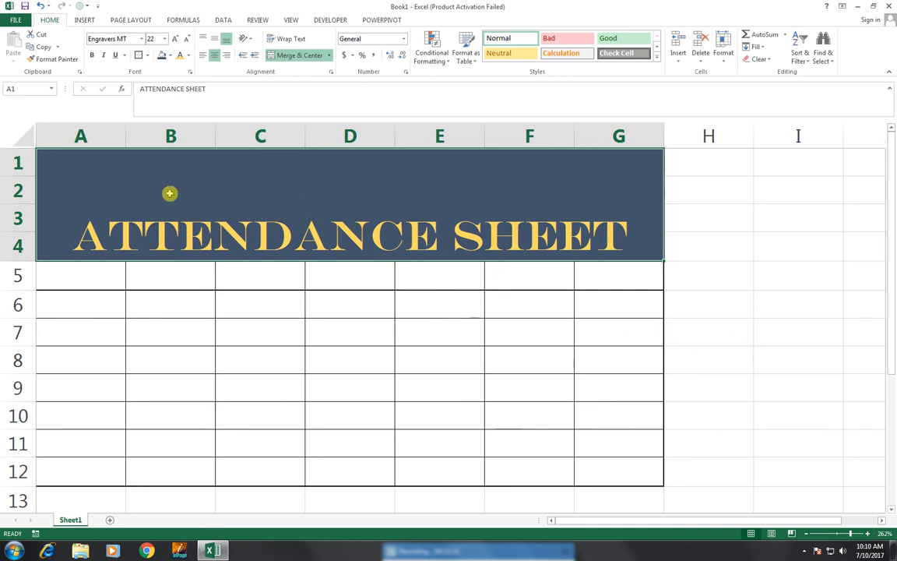
mouse_move(112, 274)
left_mouse_down()
mouse_move(761, 474)
mouse_move(815, 474)
left_mouse_up()
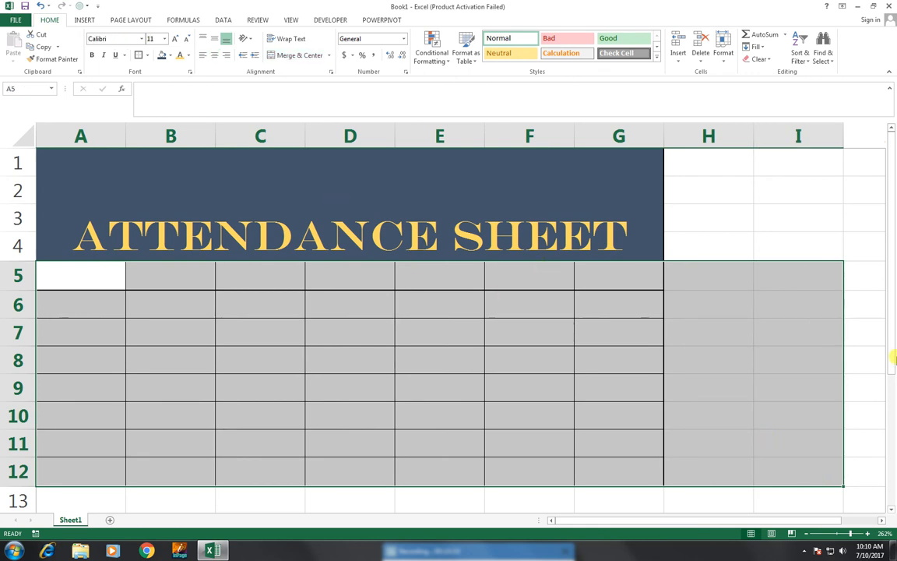
left_click_drag(859, 256, 631, 387)
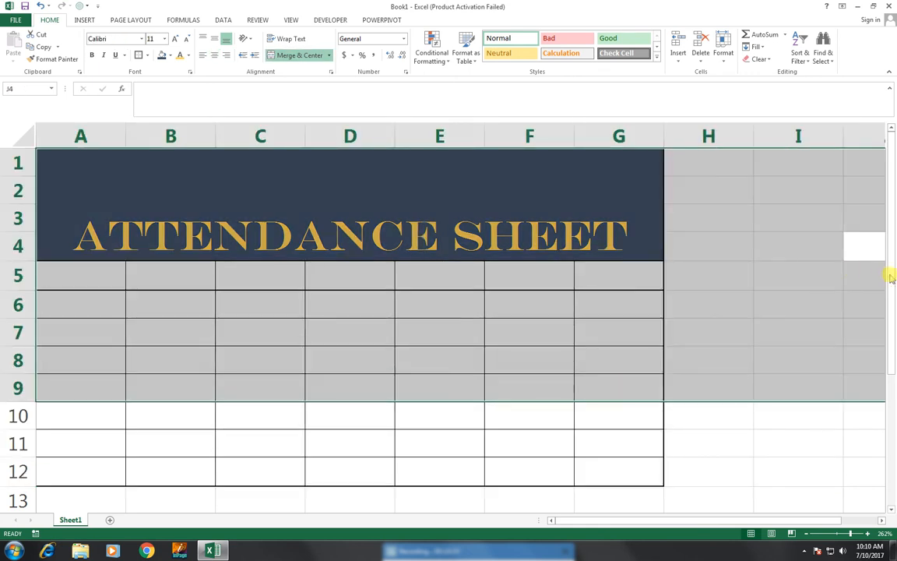
- Apply All Borders to the range F5:J12 to extend the table grid through column J
left_click_drag(890, 277, 523, 475)
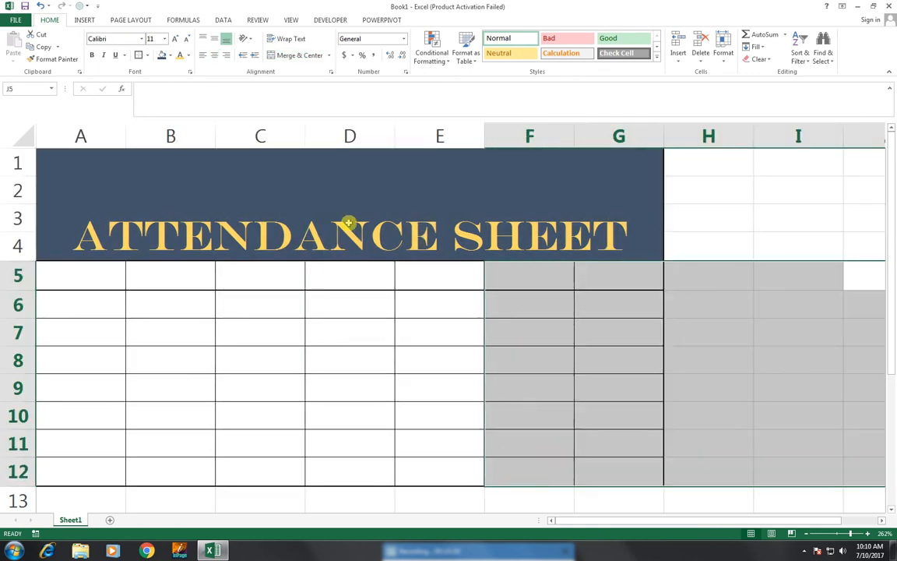
left_click(146, 55)
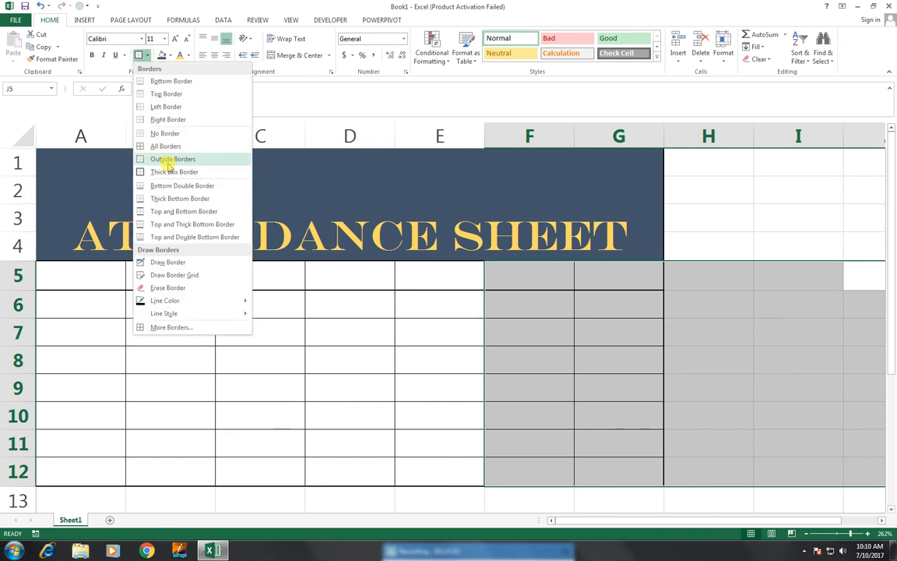
left_click(166, 147)
scroll(710, 314, "right", 3)
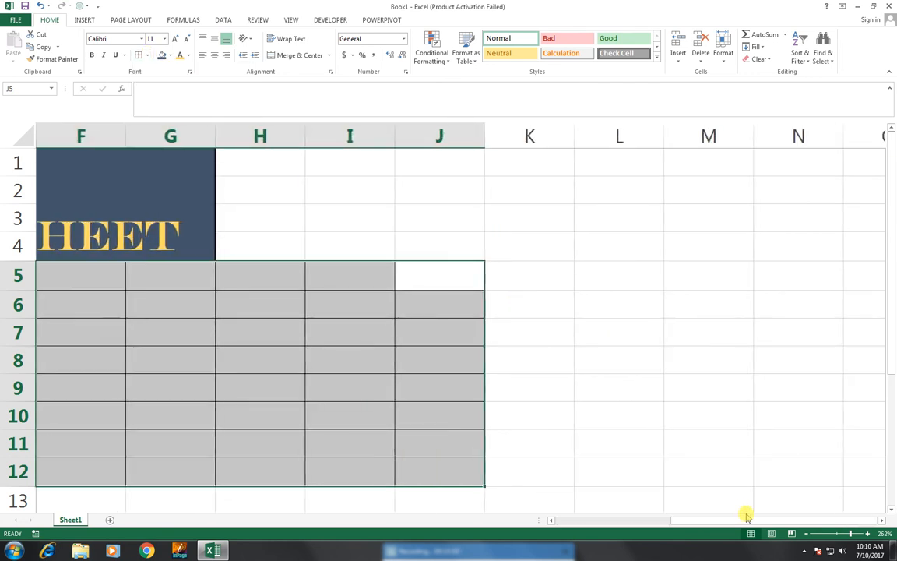
left_click_drag(745, 516, 589, 519)
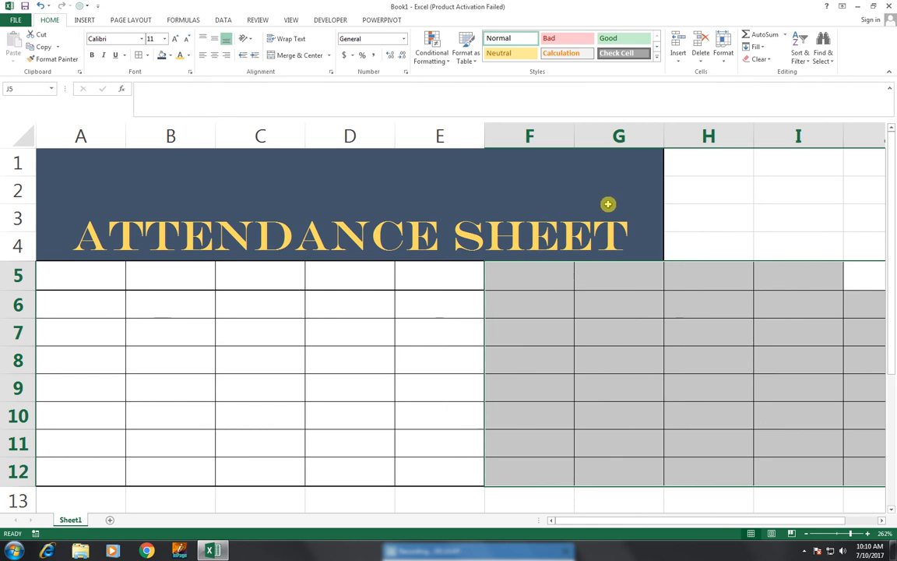
- Unmerge the ATTENDANCE SHEET title cell and apply Merge & Center across A1:J4
left_click_drag(856, 162, 553, 236)
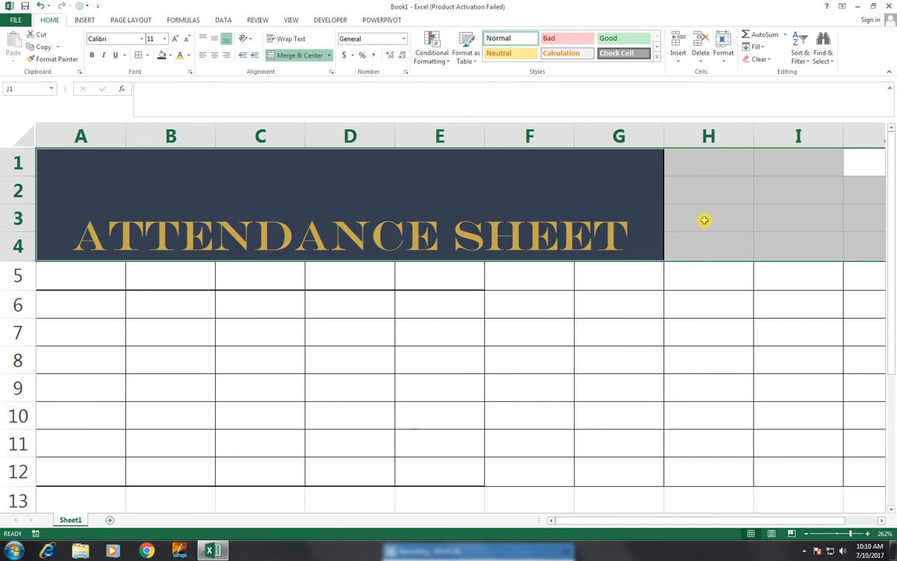
left_click(832, 184)
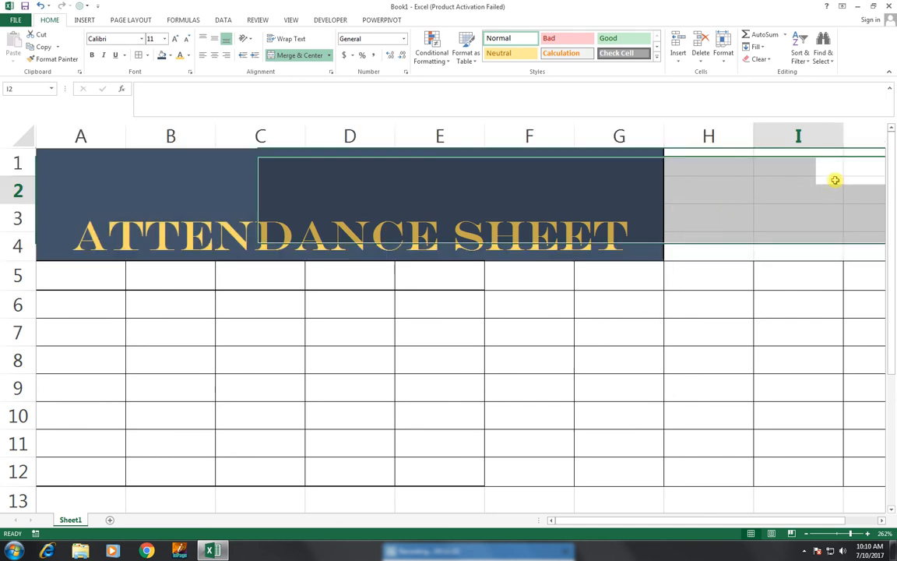
left_click_drag(855, 173, 643, 245)
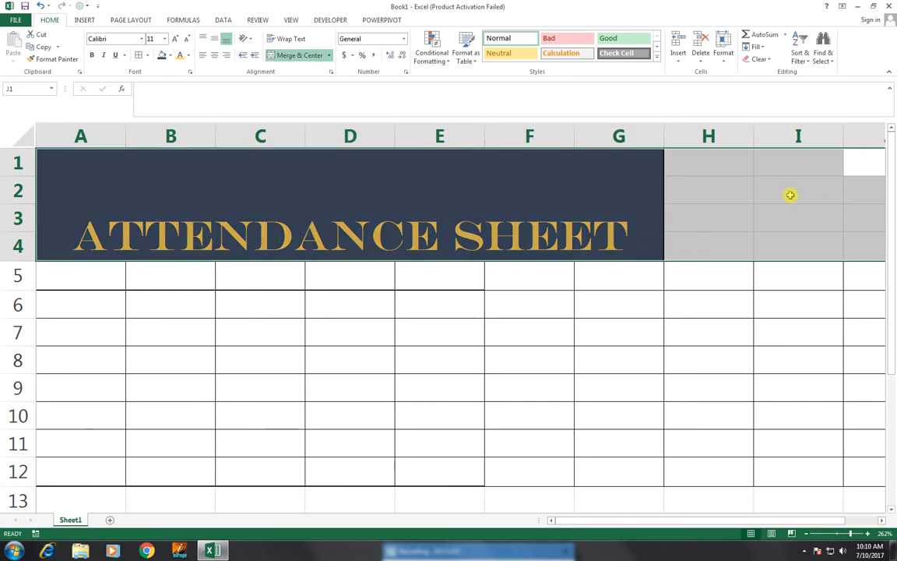
left_click(299, 55)
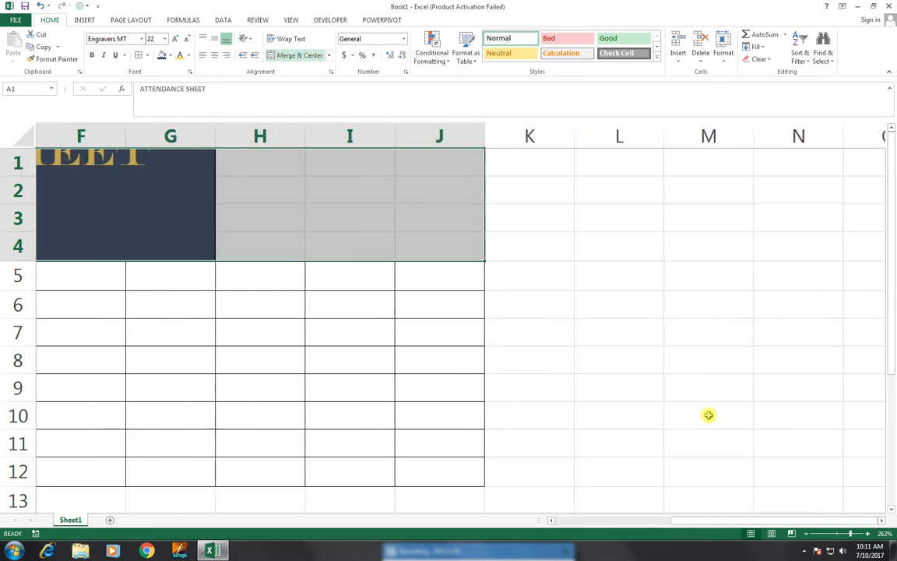
left_click_drag(700, 522, 580, 525)
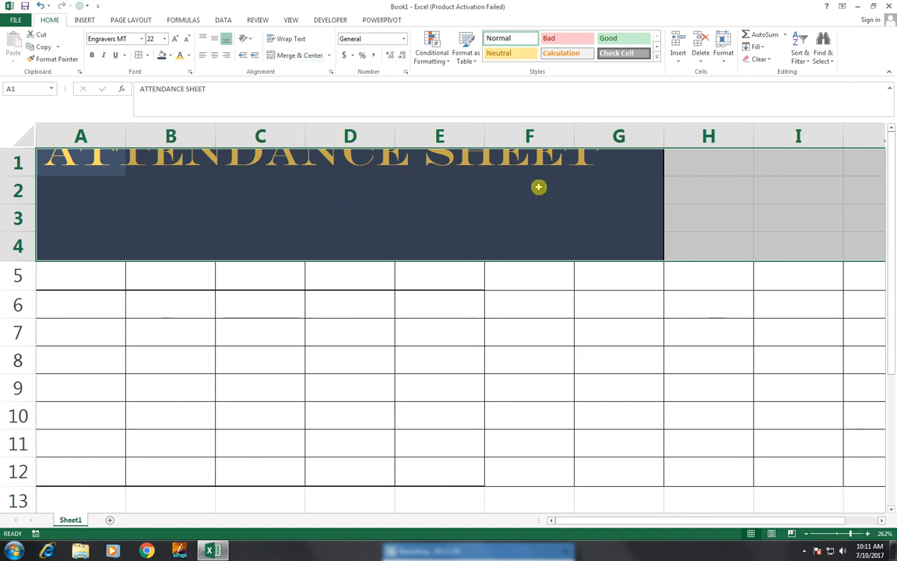
left_click(288, 55)
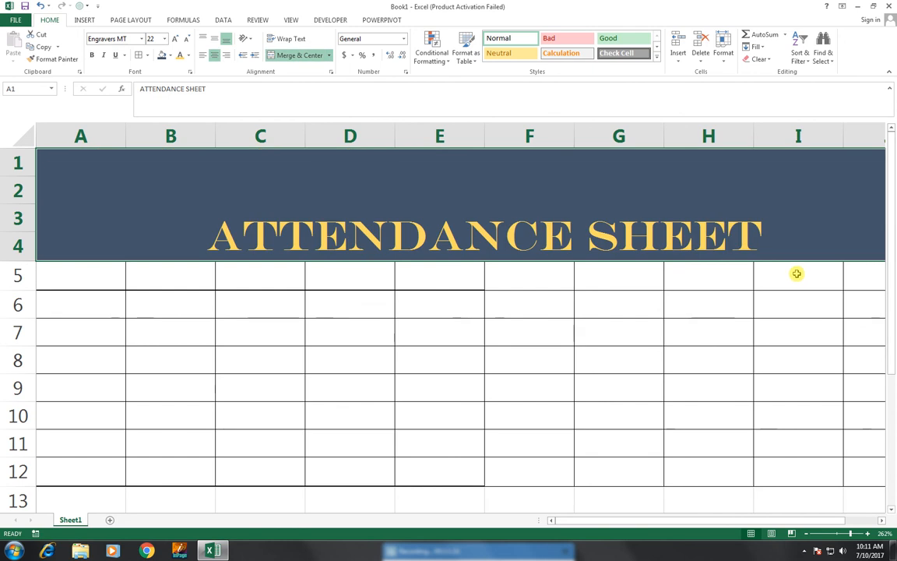
- Try right and left alignment on the title, returning it to horizontal center alignment
left_click(227, 57)
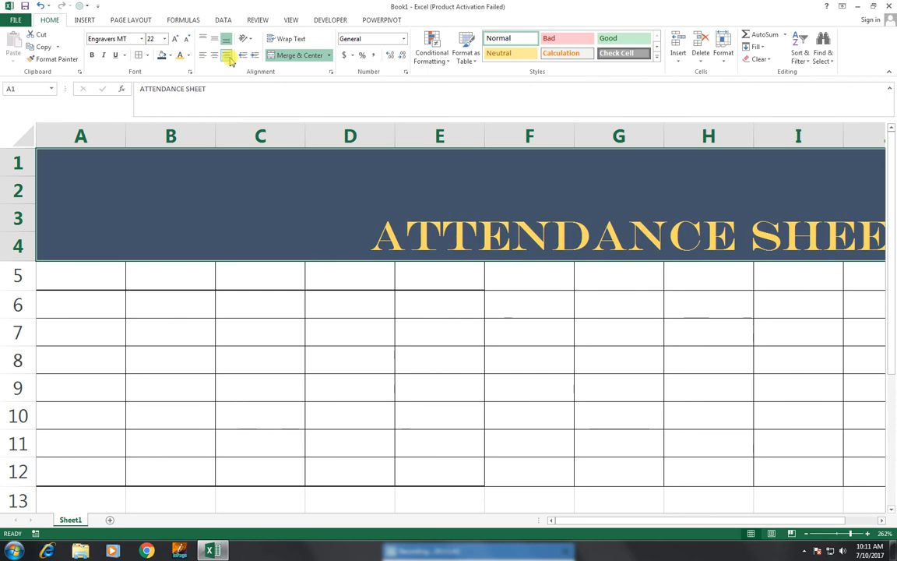
left_click(202, 57)
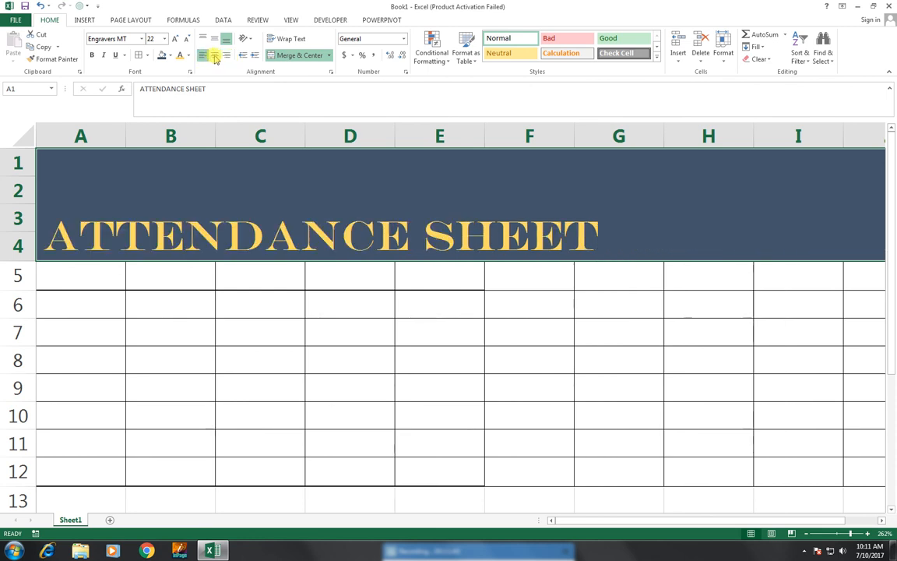
left_click(215, 56)
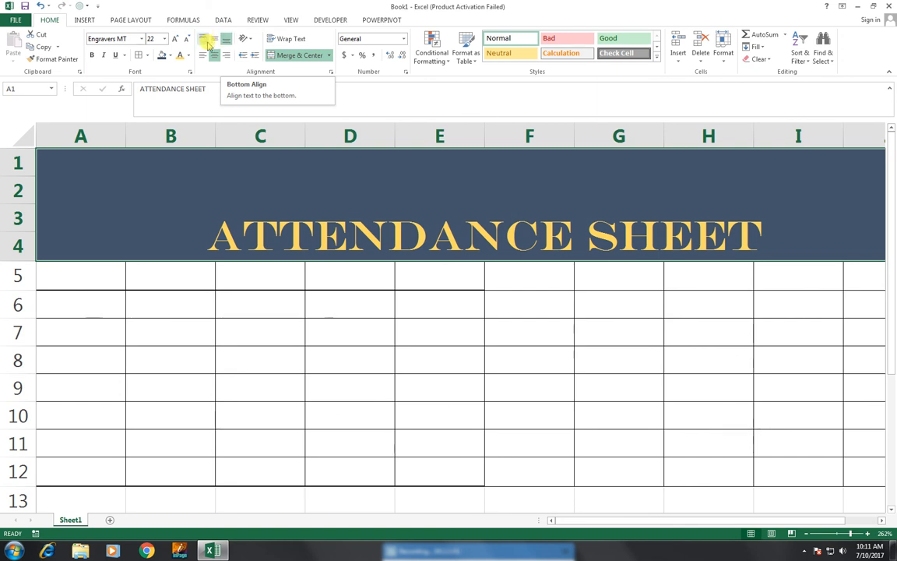
- Try the vertical alignments on the title cell, settling on Middle Align
left_click(214, 39)
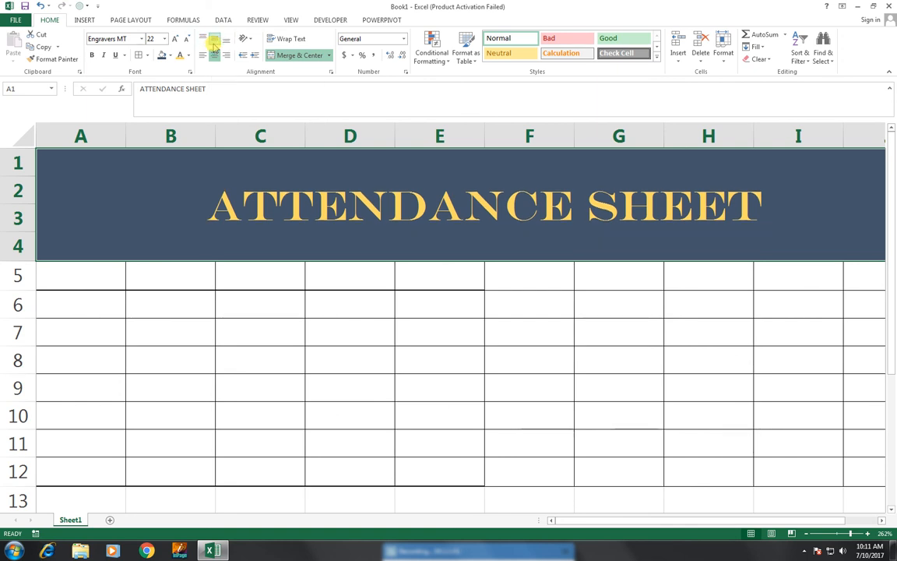
left_click(206, 38)
left_click(213, 40)
left_click(226, 39)
left_click(215, 41)
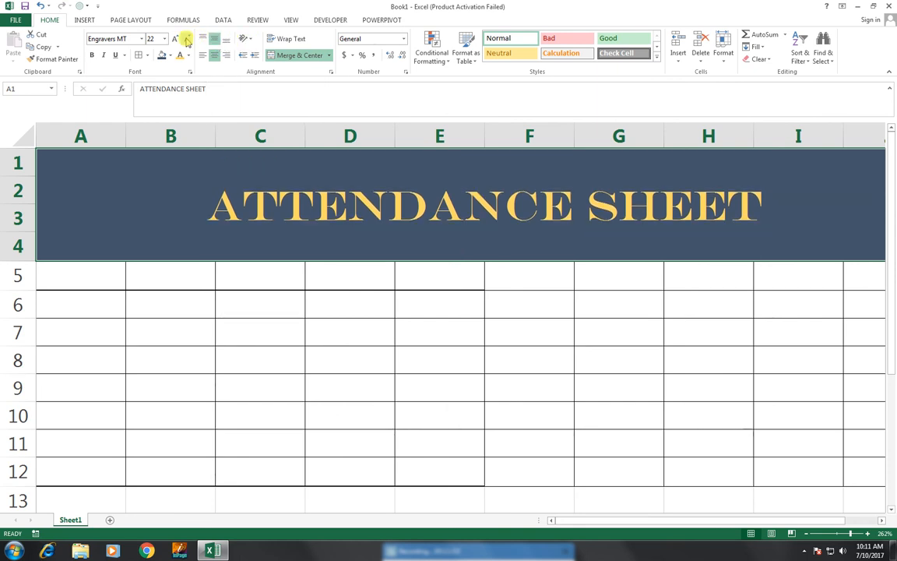
- Increase the ATTENDANCE SHEET title's font size to 36
left_click(176, 39)
left_click(176, 40)
left_click(177, 41)
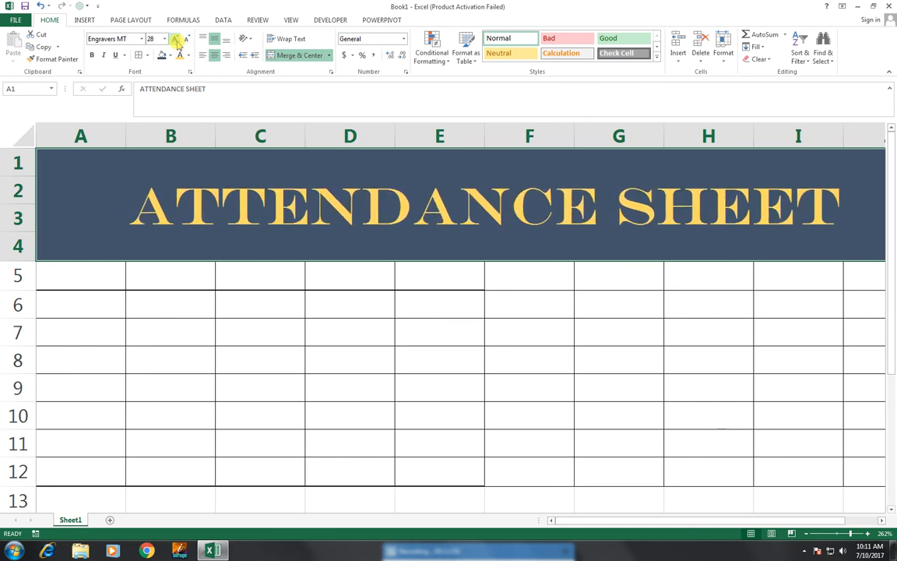
left_click(177, 40)
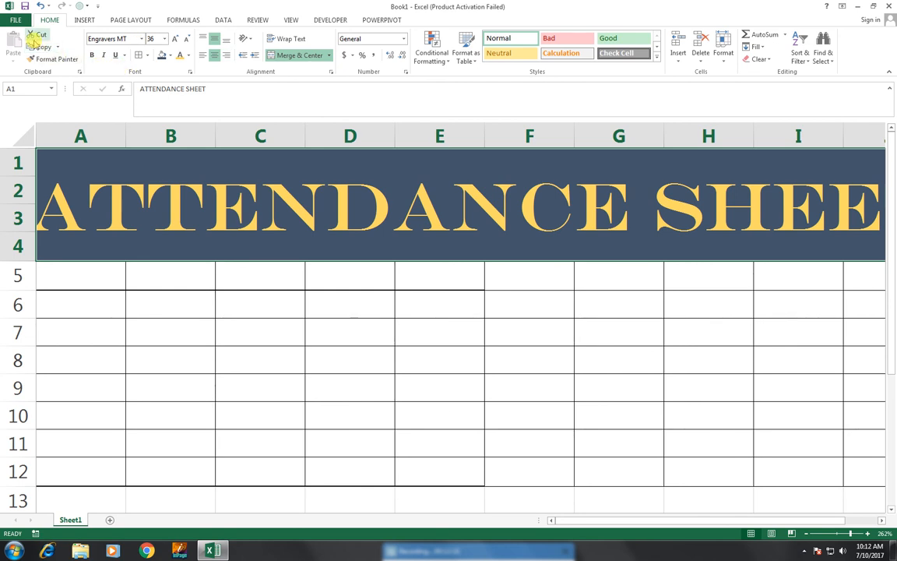
left_click(15, 20)
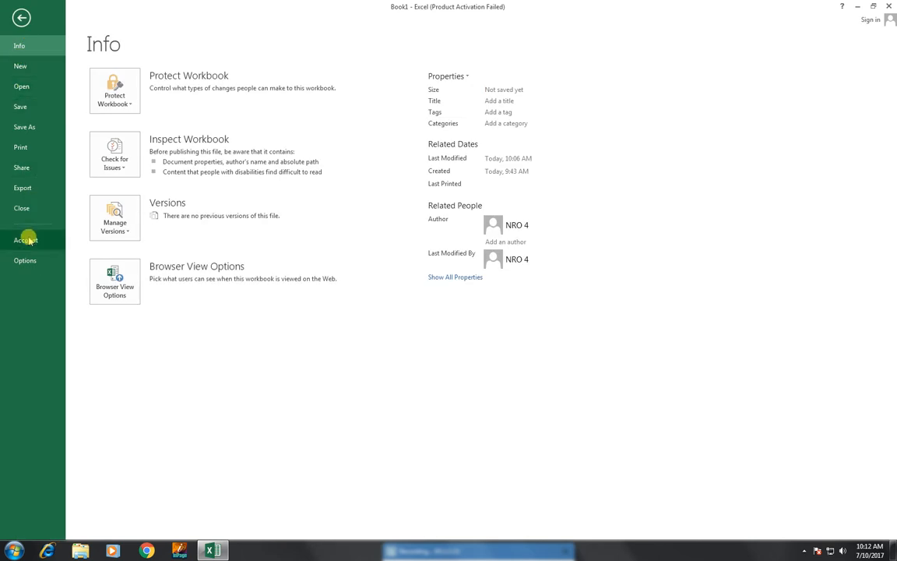
left_click(21, 17)
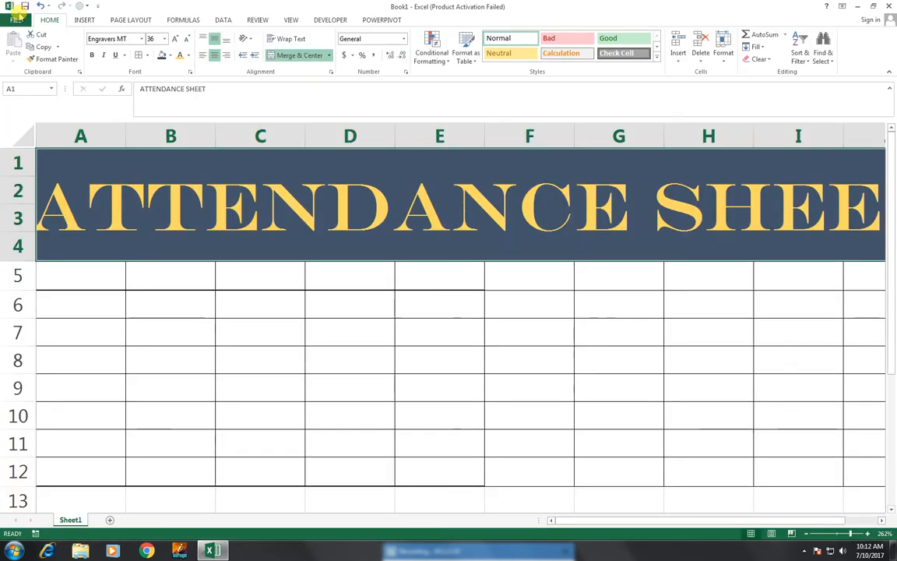